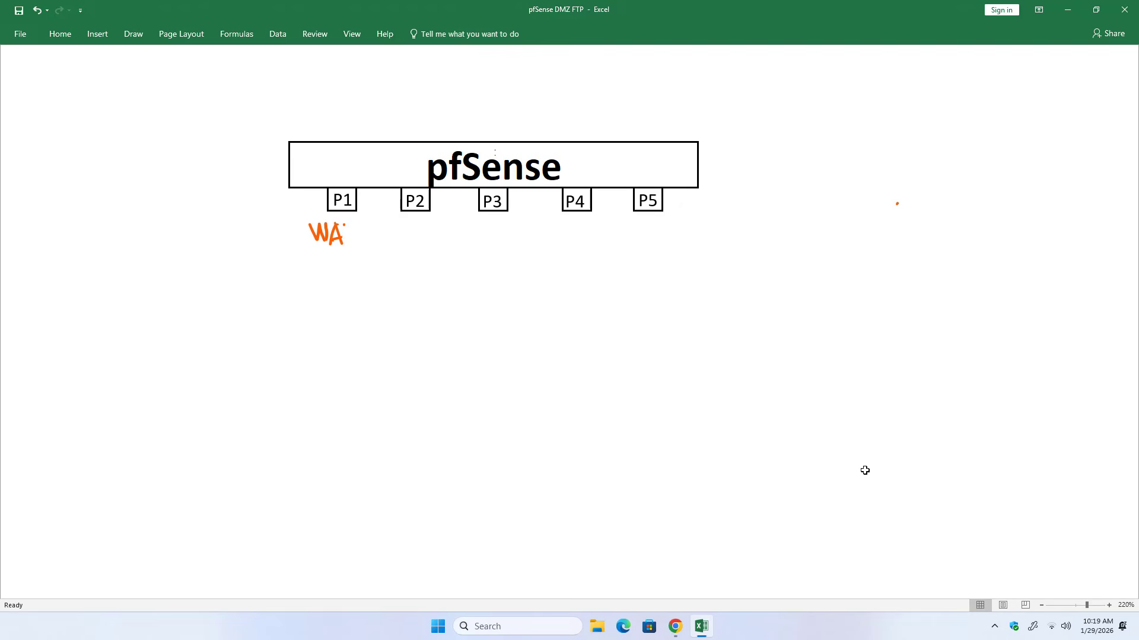
- Annotate the pfSense diagram by hand: label P1 as WAN and bracket P2 through P5 as Bridge with an arrow to LAN
mouse_move(344, 225)
left_mouse_down()
mouse_move(357, 238)
mouse_move(665, 226)
mouse_move(676, 204)
left_mouse_up()
left_click_drag(471, 247, 468, 267)
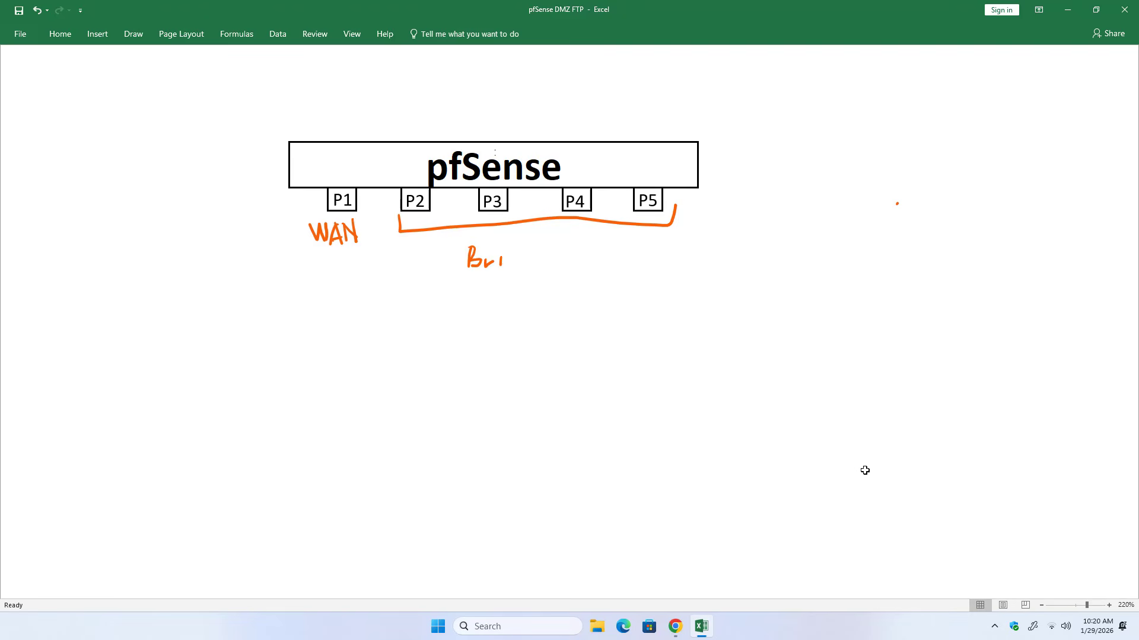
mouse_move(513, 258)
left_mouse_down()
mouse_move(506, 265)
mouse_move(527, 265)
mouse_move(527, 278)
mouse_move(548, 261)
mouse_move(500, 310)
left_mouse_up()
mouse_move(492, 299)
left_mouse_down()
mouse_move(493, 343)
mouse_move(501, 318)
mouse_move(512, 347)
mouse_move(538, 319)
left_mouse_up()
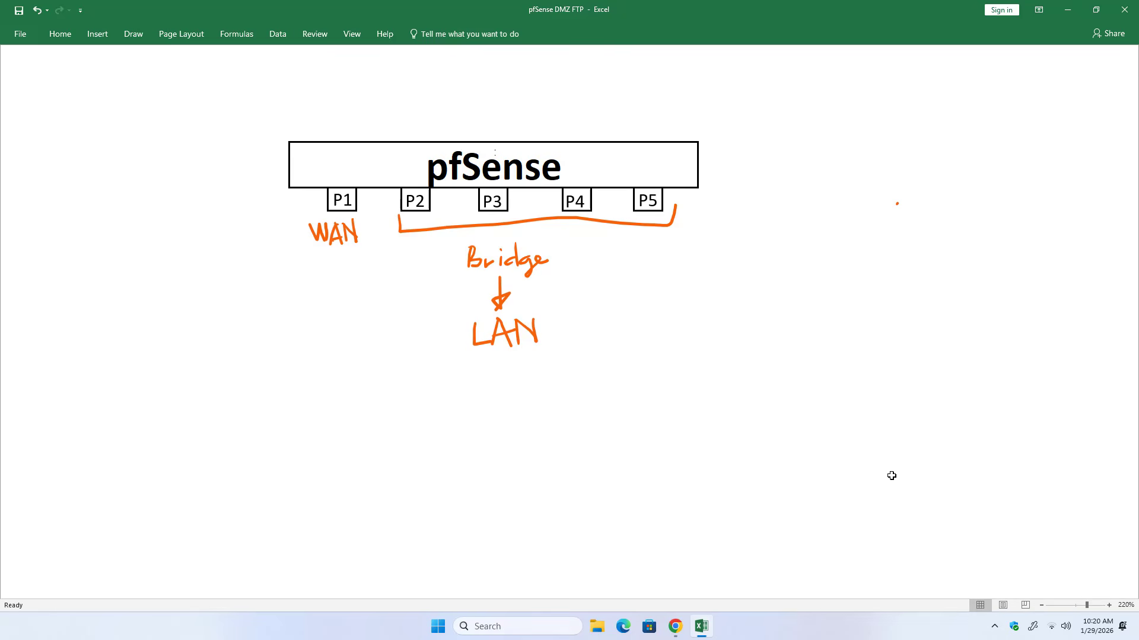
- Switch to the pfSense web interface in Chrome and examine the member interfaces of BRIDGE0
left_click(674, 627)
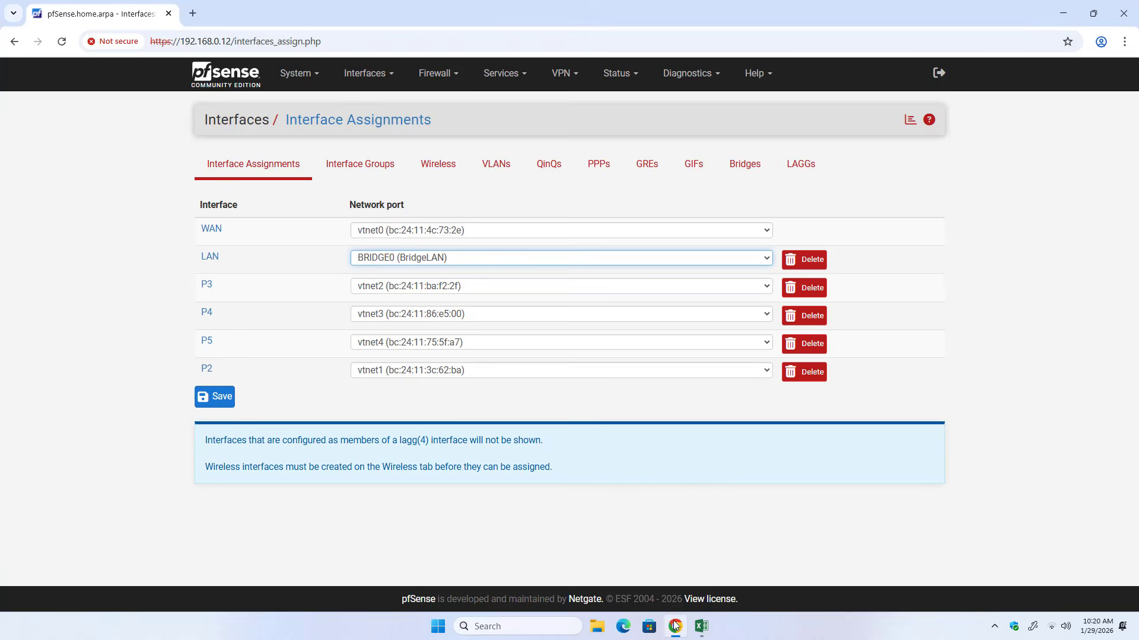
left_click(744, 172)
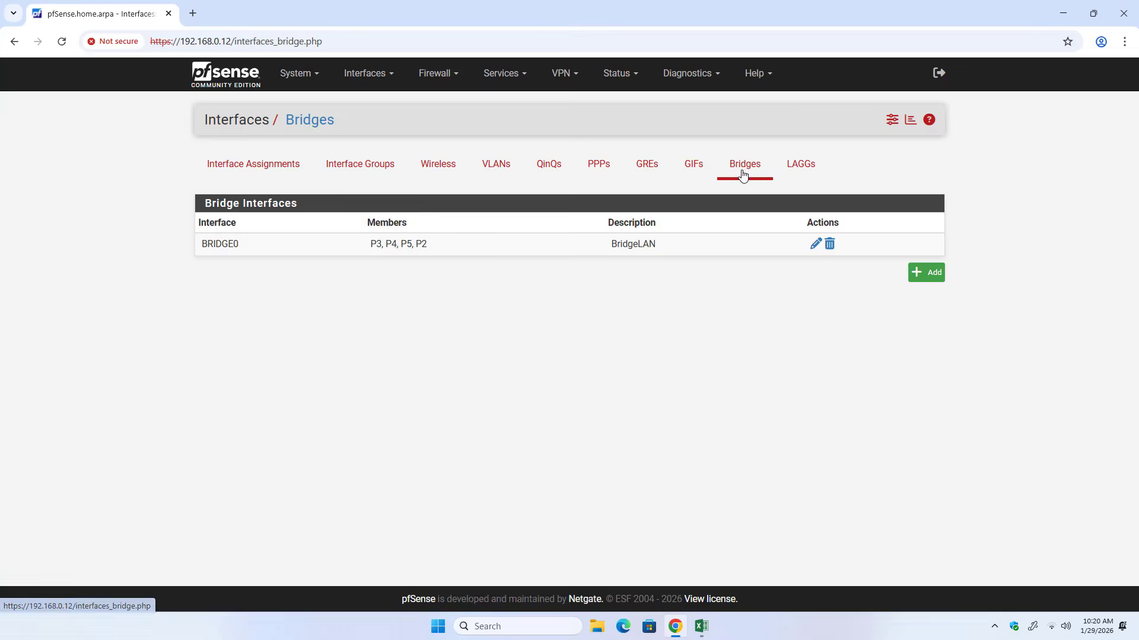
left_click_drag(373, 245, 433, 246)
left_click(513, 318)
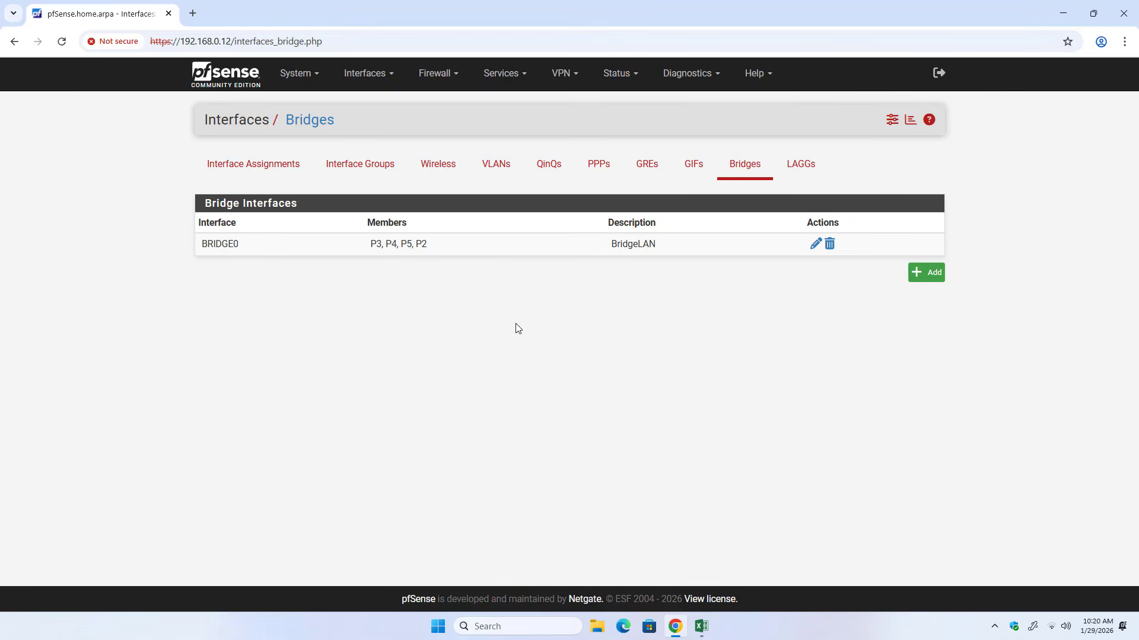
- Back in the Excel diagram, limit the bridge bracket to P2–P4, strike it out under P5, circle P5 and link it to DMZ and FTP
left_click(701, 626)
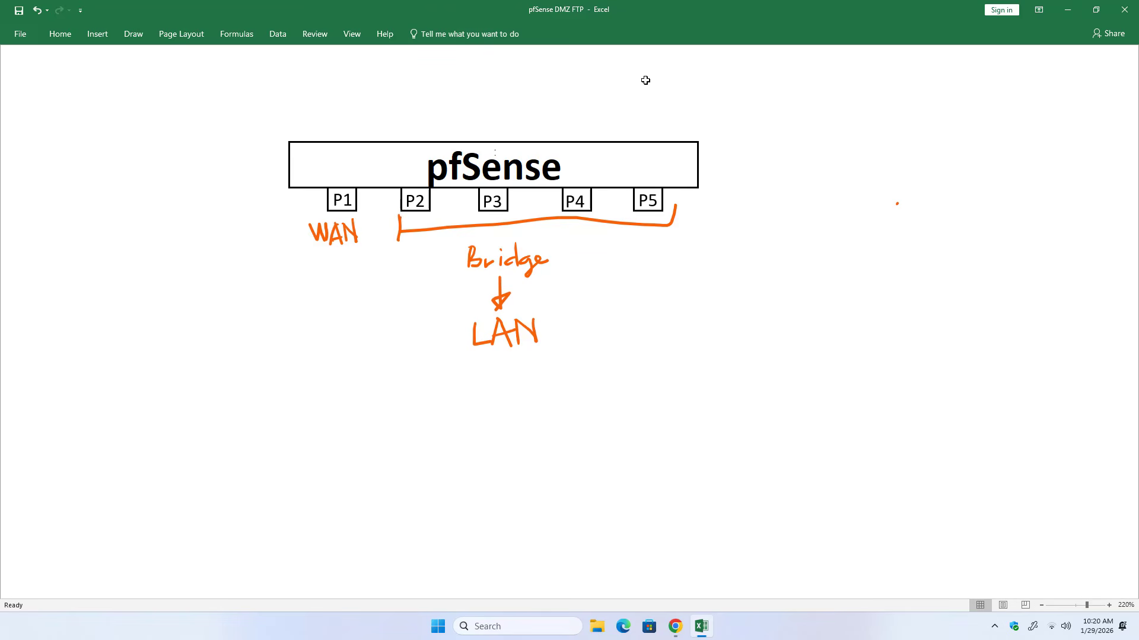
mouse_move(399, 240)
left_mouse_down()
mouse_move(598, 228)
mouse_move(605, 207)
mouse_move(628, 226)
left_mouse_up()
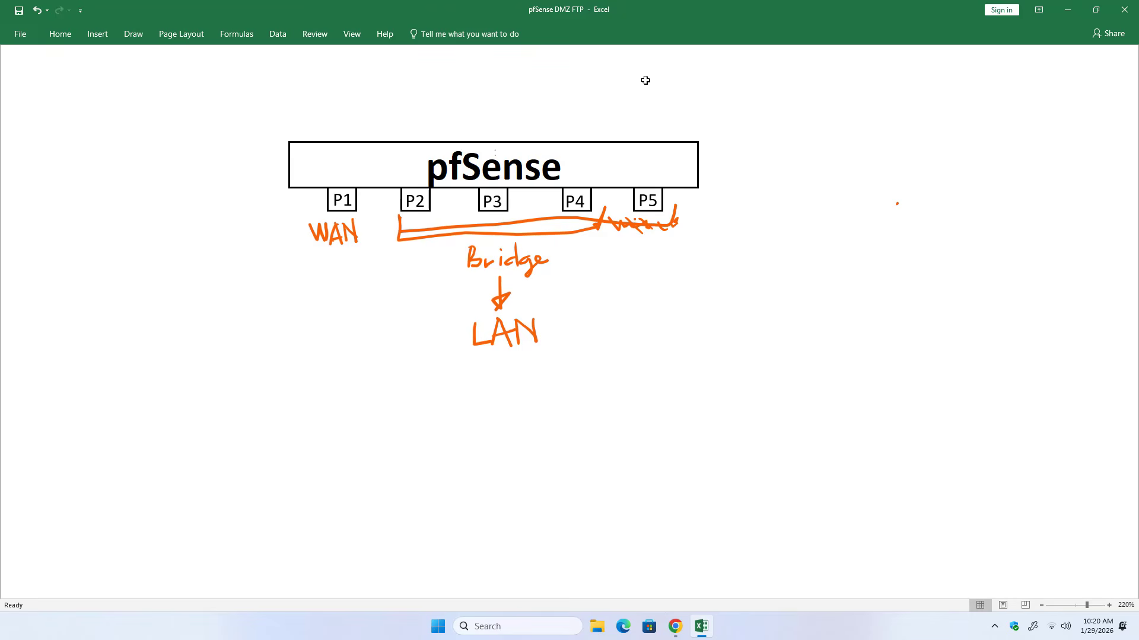
mouse_move(635, 219)
left_mouse_down()
mouse_move(660, 231)
mouse_move(691, 218)
mouse_move(681, 215)
mouse_move(631, 300)
mouse_move(675, 295)
mouse_move(702, 276)
mouse_move(707, 296)
mouse_move(629, 387)
mouse_move(646, 362)
mouse_move(671, 362)
mouse_move(664, 384)
mouse_move(682, 376)
left_mouse_up()
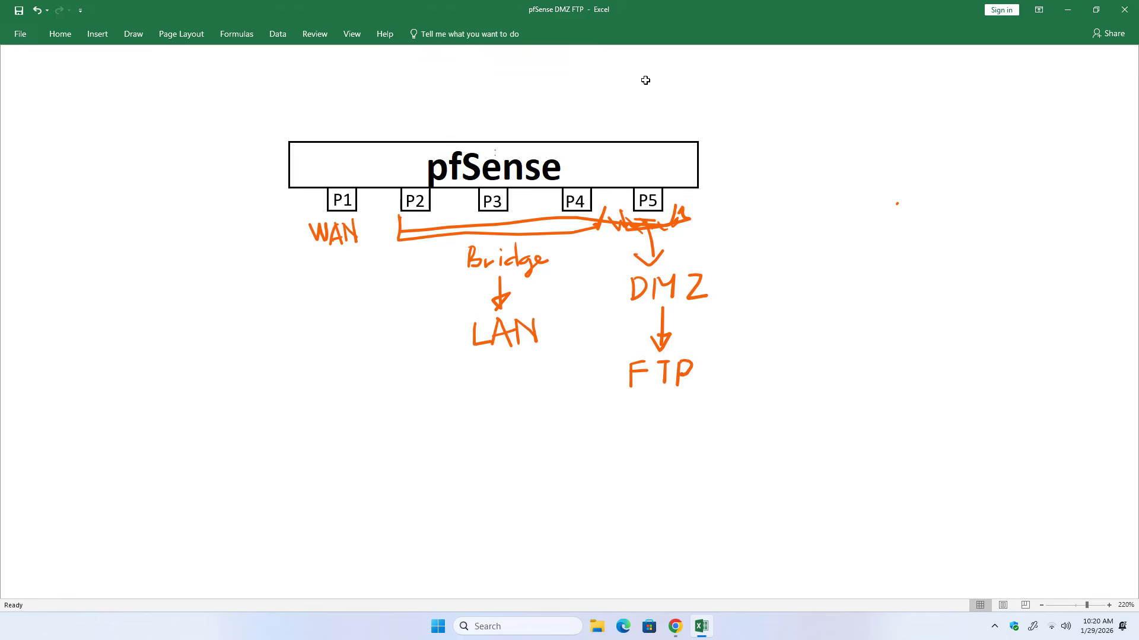
mouse_move(659, 173)
left_mouse_down()
mouse_move(634, 213)
mouse_move(682, 195)
mouse_move(664, 173)
left_mouse_up()
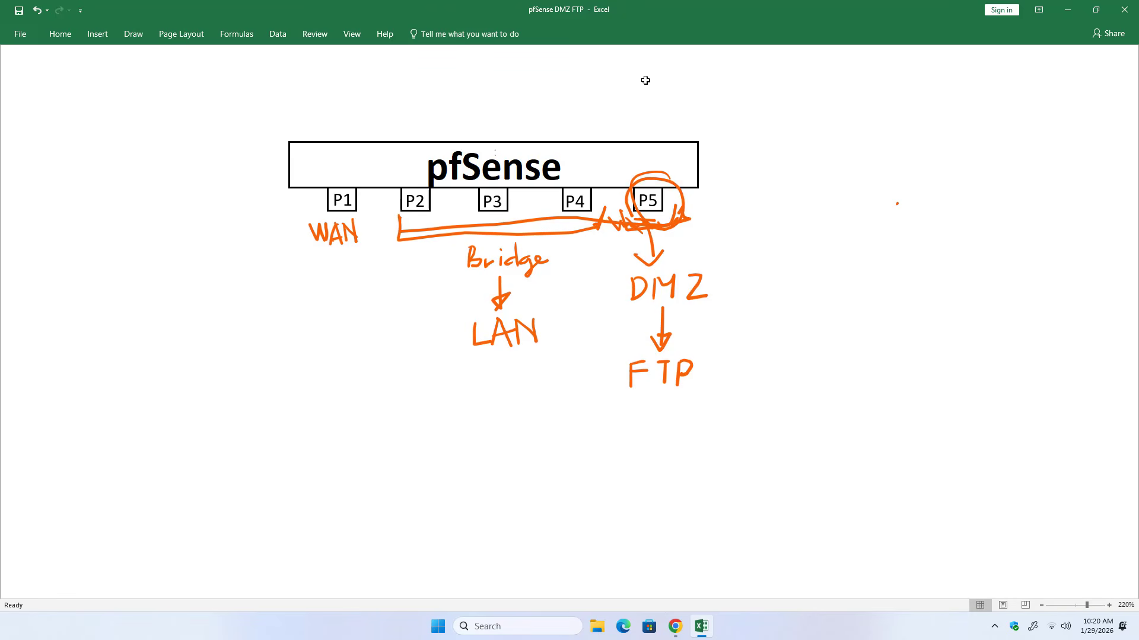
- In pfSense in Chrome, remove P5 from the BRIDGE0 members, keeping only P2, P3 and P4, and save the bridge
left_click(681, 627)
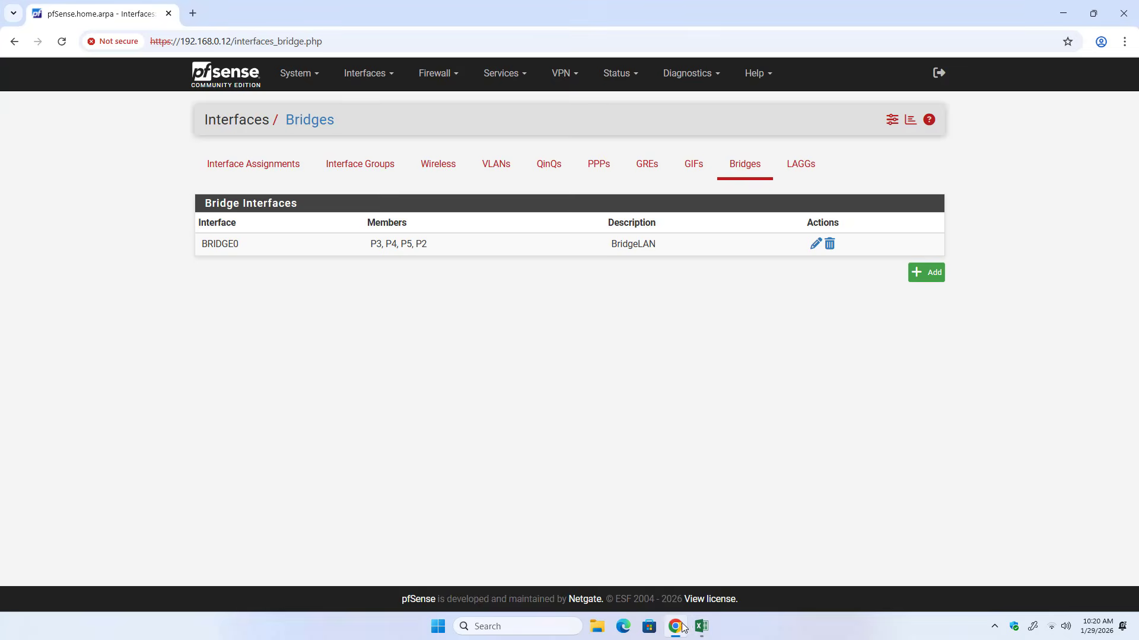
left_click_drag(374, 245, 437, 247)
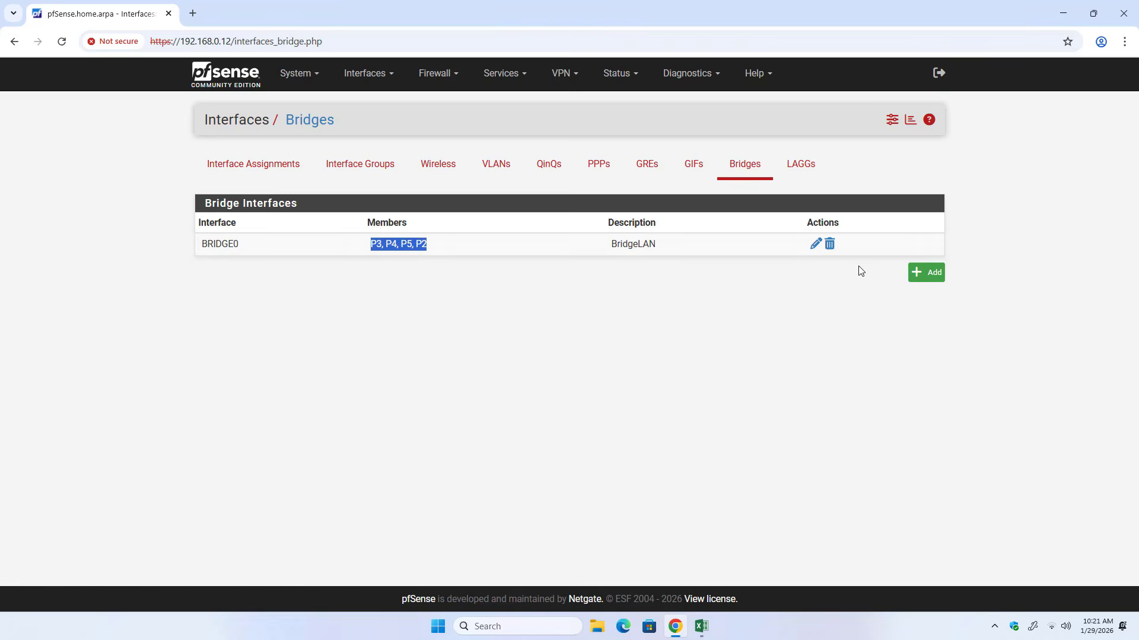
left_click(814, 249)
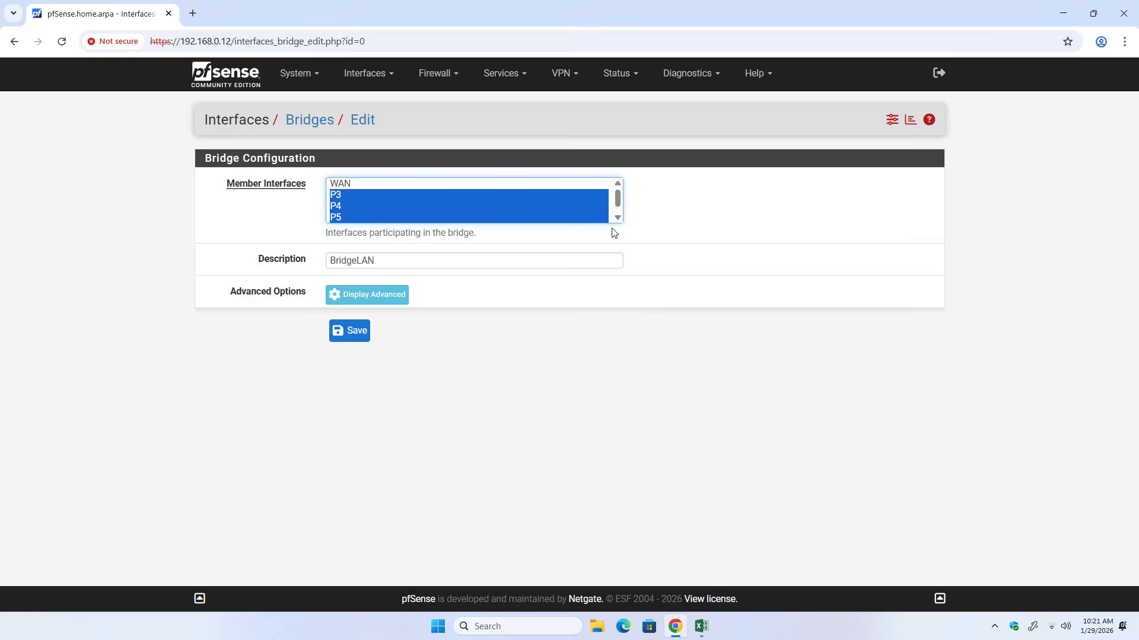
left_click(358, 218)
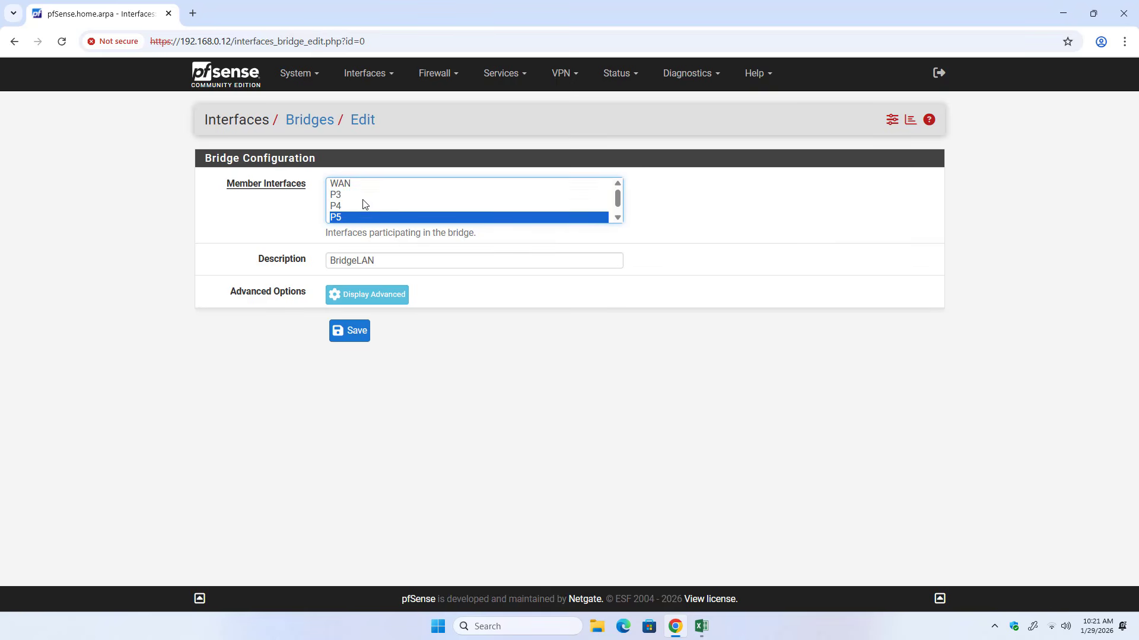
left_click(362, 199)
left_click(360, 206, "ctrl")
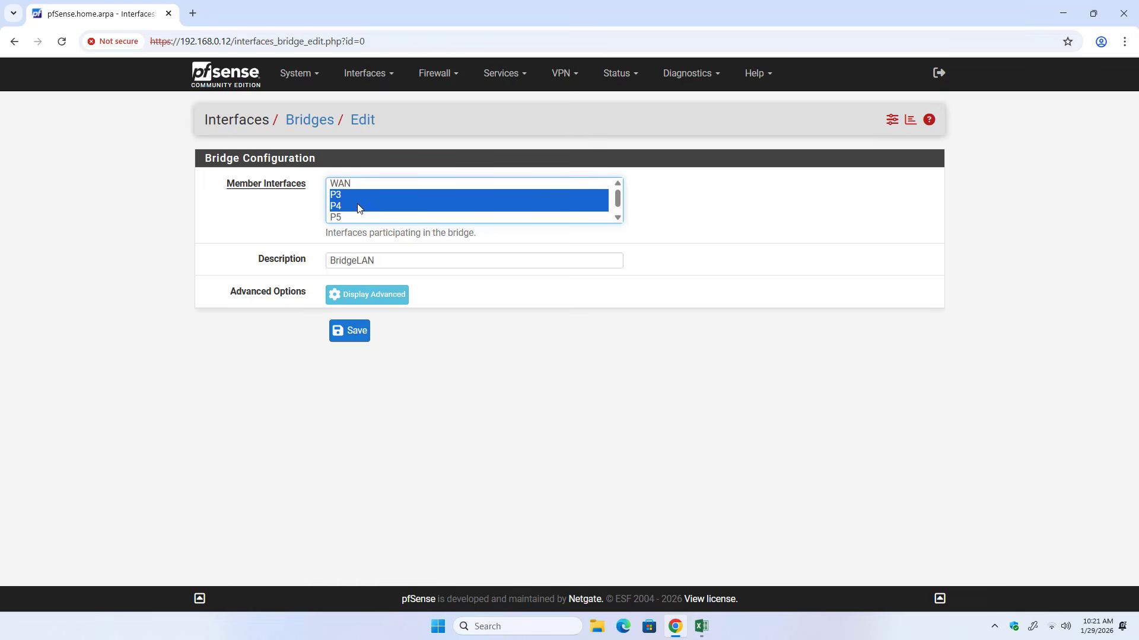
left_click(617, 218)
left_click(394, 217, "ctrl")
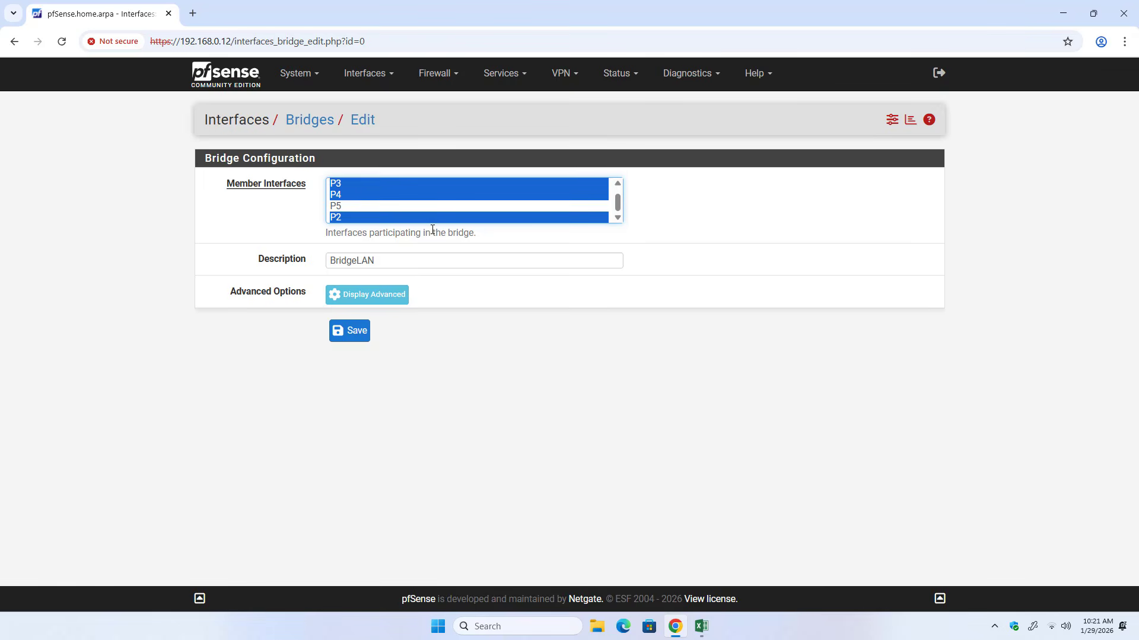
left_click(360, 339)
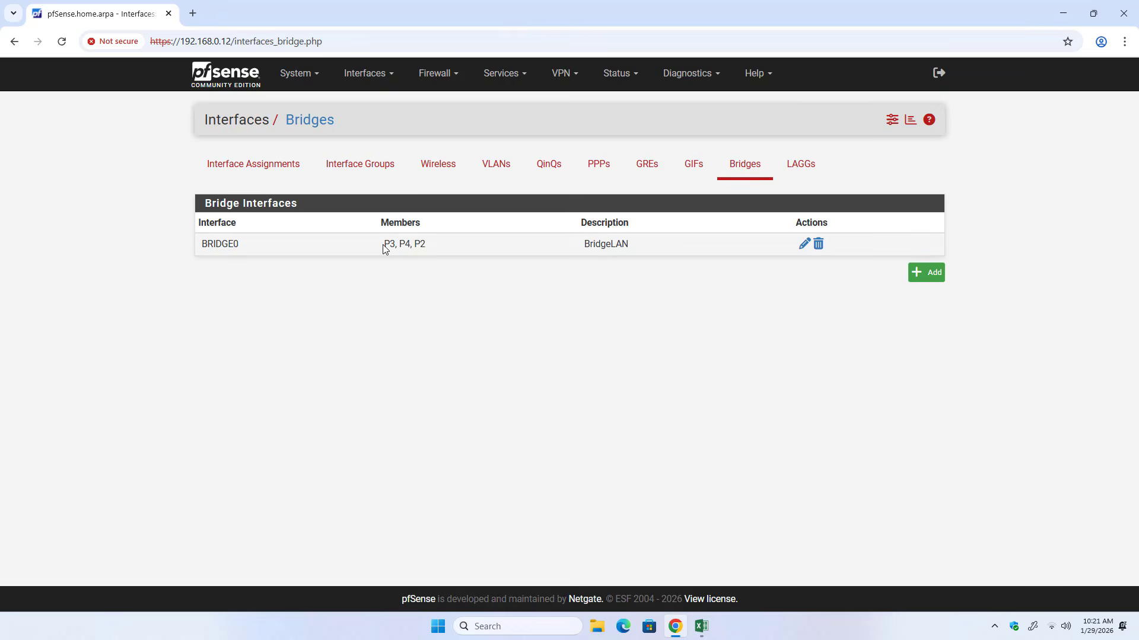
left_click_drag(383, 245, 427, 246)
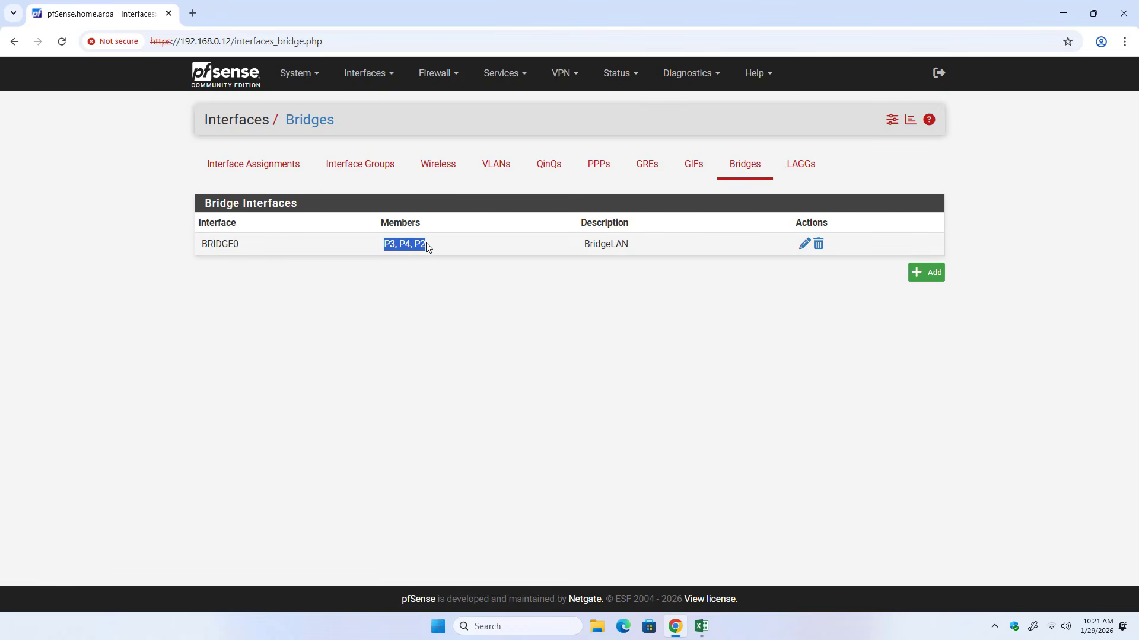
left_click(435, 319)
- Open the P5 interface settings from the interface assignments and set its IPv4 configuration type to Static IPv4
left_click(369, 76)
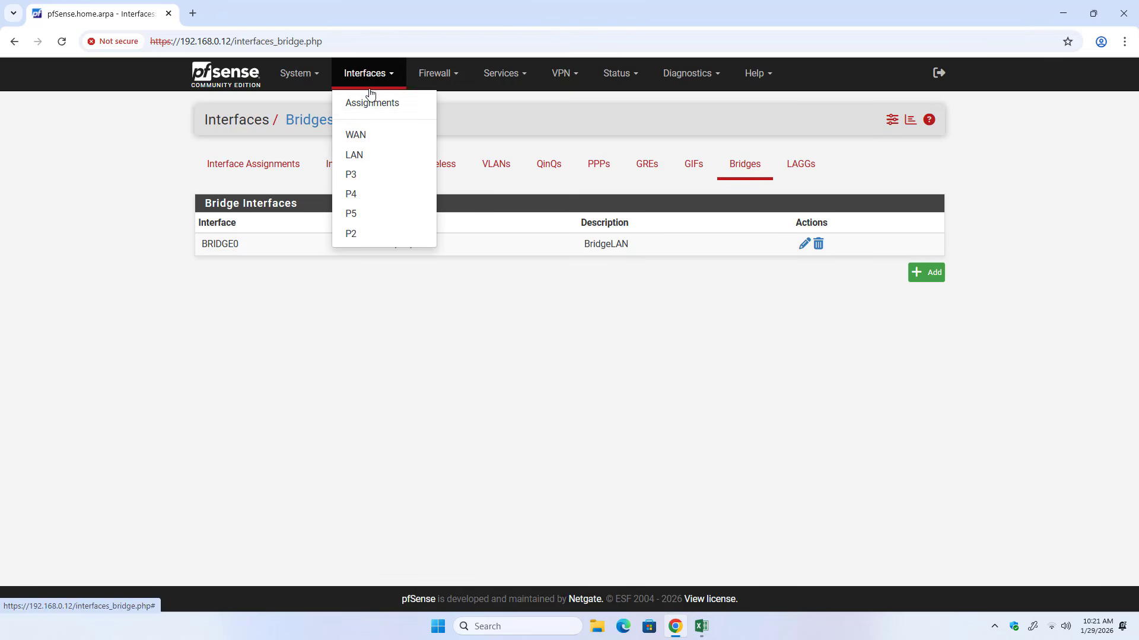
left_click(368, 104)
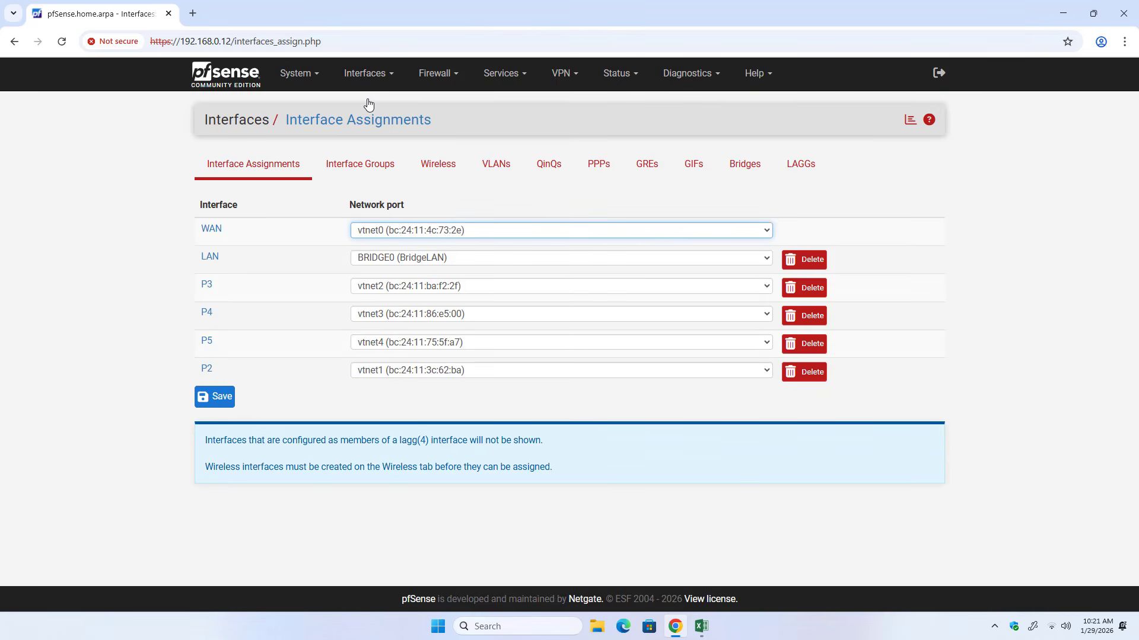
left_click(207, 342)
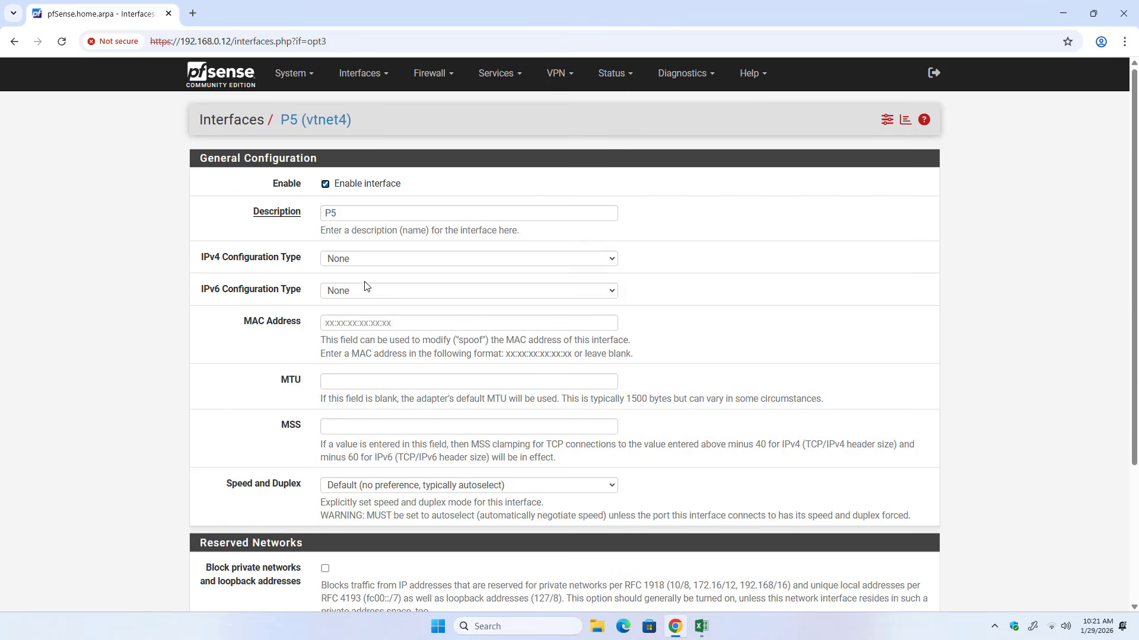
left_click(369, 261)
left_click(391, 290)
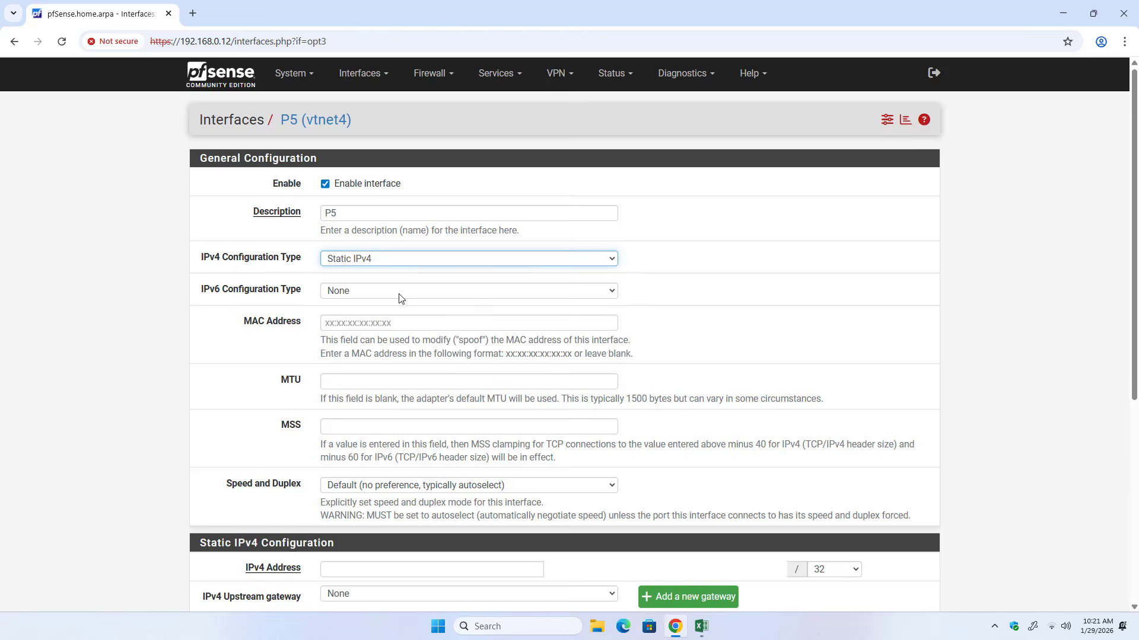
- Give the P5 interface the static IPv4 address 172.20.17.1 with a /24 mask, then save and apply the changes
scroll(485, 313, "down", 3)
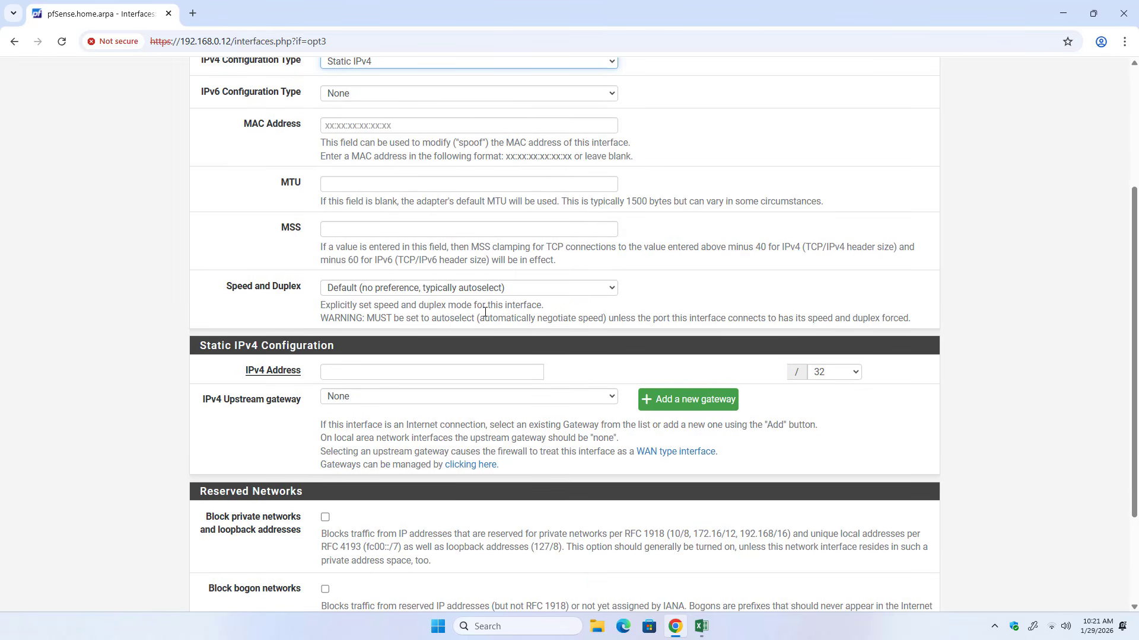
left_click(407, 372)
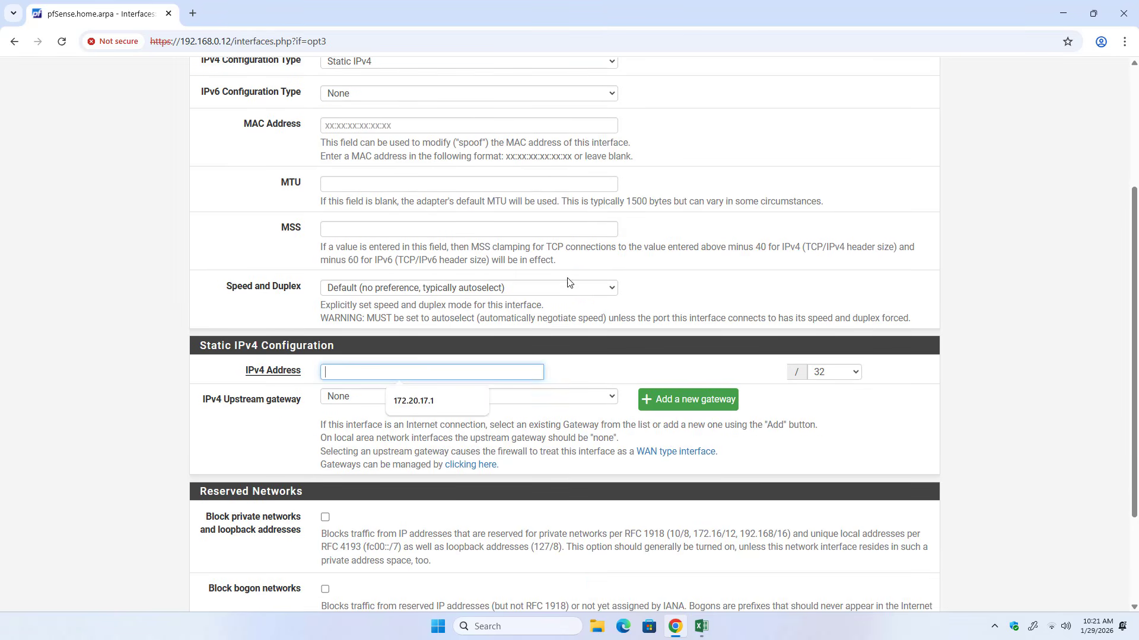
type("172.20.17.1")
left_click(458, 399)
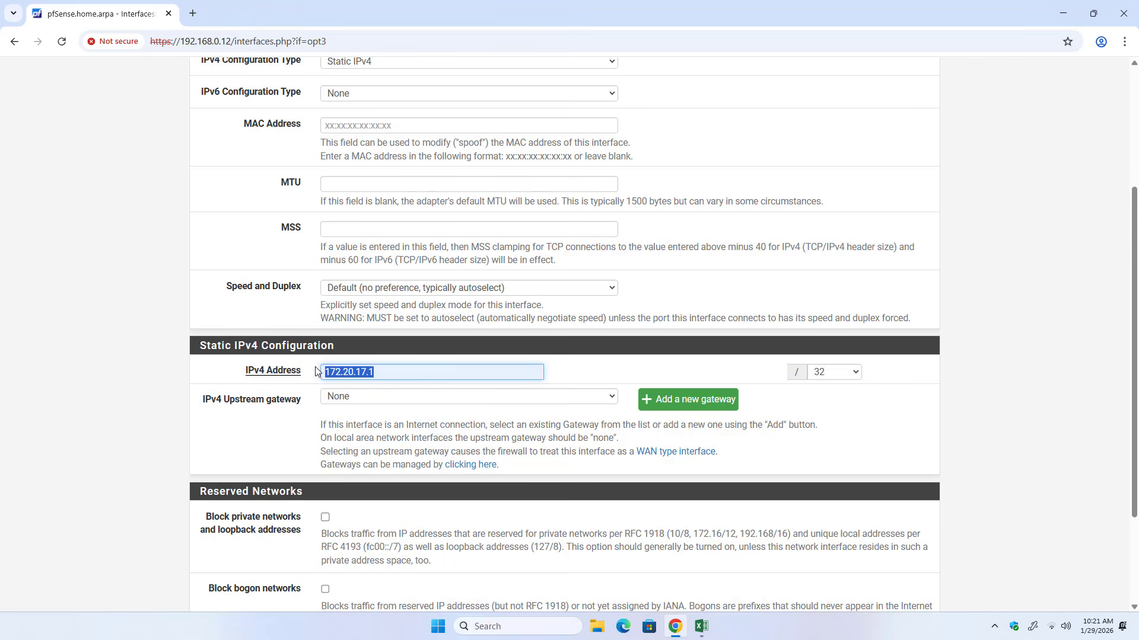
left_click(827, 372)
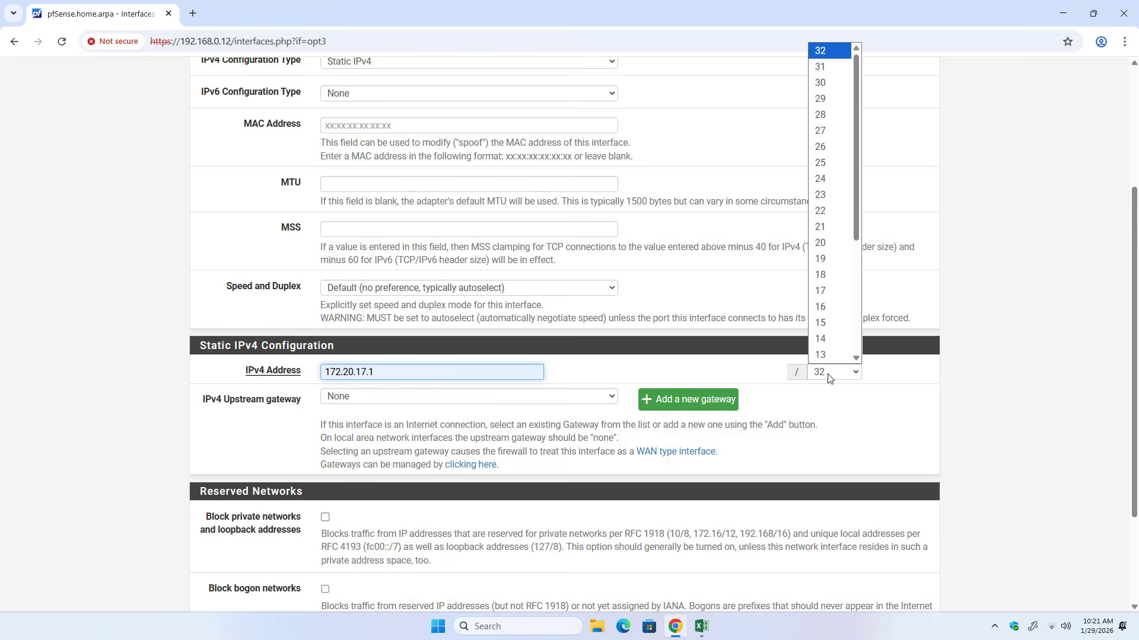
left_click(830, 179)
scroll(504, 406, "down", 2)
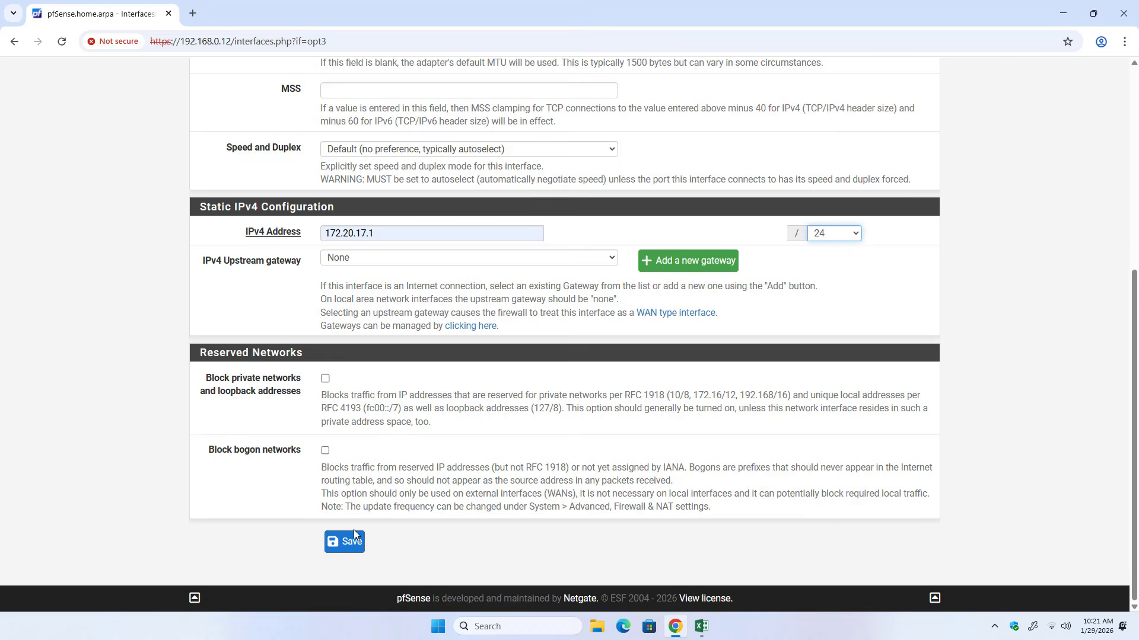
left_click(346, 541)
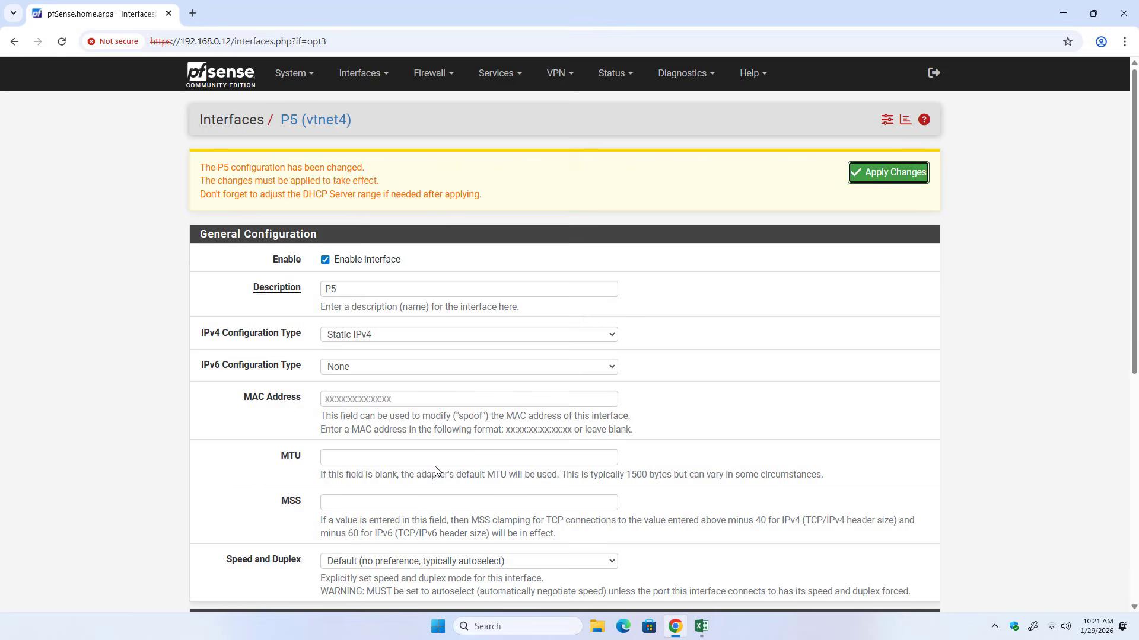
left_click(884, 177)
- Switch to the Excel diagram and handwrite an arrow from P5 to the note "DMZ Gateway 172.20.17.1"
left_click(703, 629)
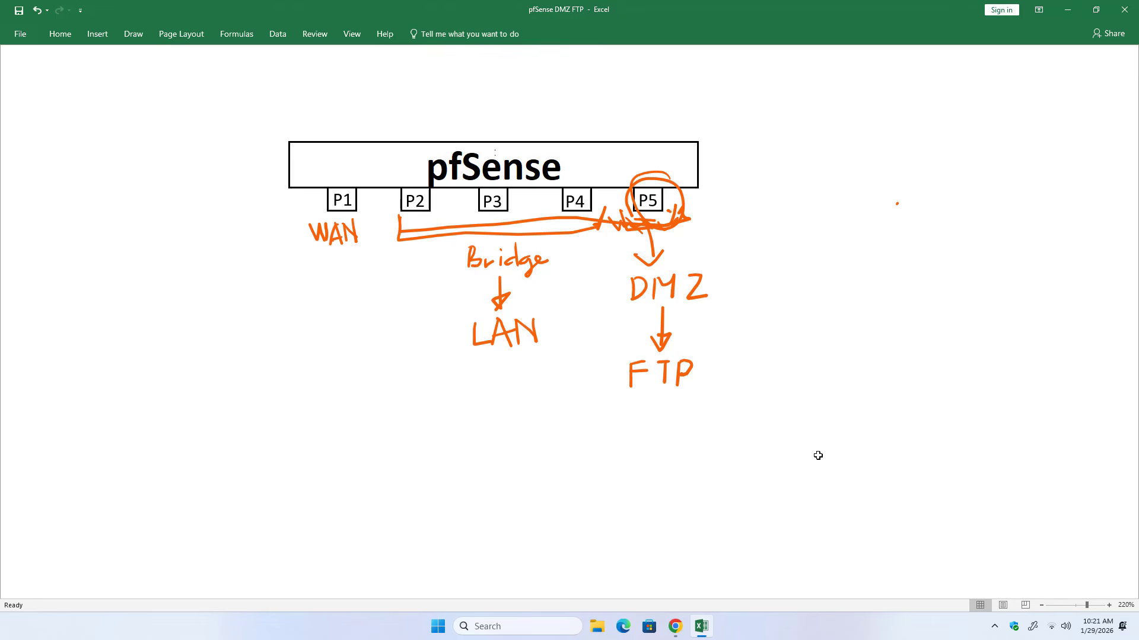
mouse_move(676, 208)
left_mouse_down()
mouse_move(718, 228)
mouse_move(702, 225)
mouse_move(769, 231)
mouse_move(849, 231)
mouse_move(875, 216)
mouse_move(905, 236)
left_mouse_up()
left_click(859, 218)
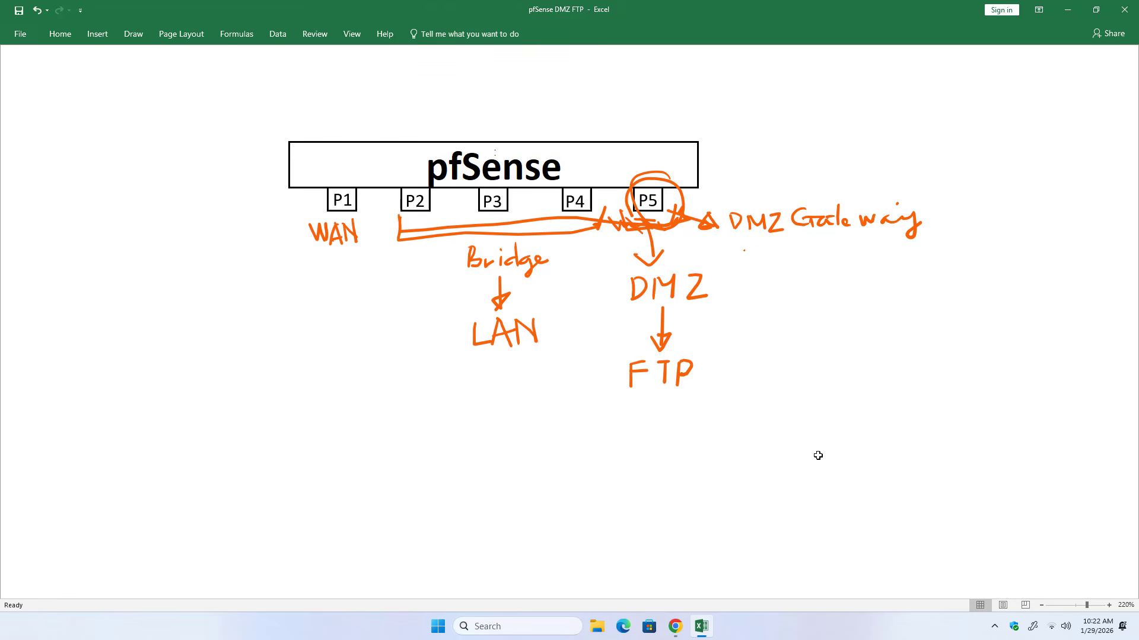
mouse_move(744, 248)
left_mouse_down()
mouse_move(743, 269)
mouse_move(761, 271)
mouse_move(821, 248)
mouse_move(856, 270)
mouse_move(916, 268)
left_mouse_up()
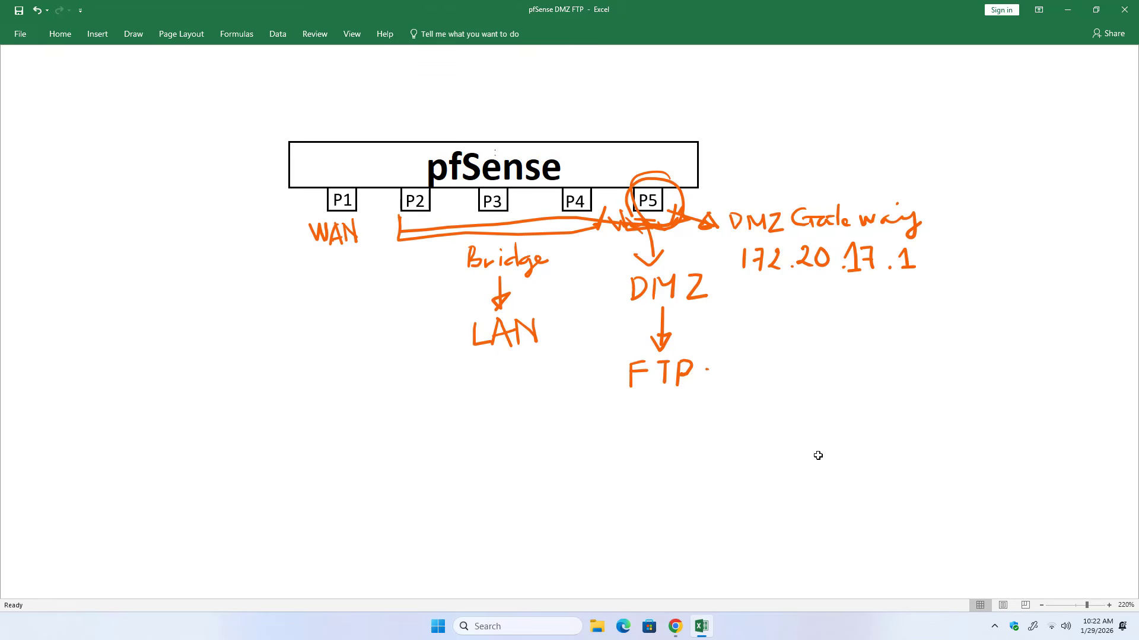
- Draw an arrow from FTP to the handwritten address 172.20.17.10 and underline the last octet of both addresses
left_click_drag(706, 370, 742, 362)
mouse_move(729, 356)
left_mouse_down()
mouse_move(746, 363)
mouse_move(730, 371)
mouse_move(772, 343)
mouse_move(772, 368)
mouse_move(788, 352)
mouse_move(842, 359)
left_mouse_up()
left_click_drag(854, 341, 902, 353)
mouse_move(891, 341)
left_mouse_down()
mouse_move(931, 346)
mouse_move(941, 326)
left_mouse_up()
left_click_drag(900, 278, 917, 277)
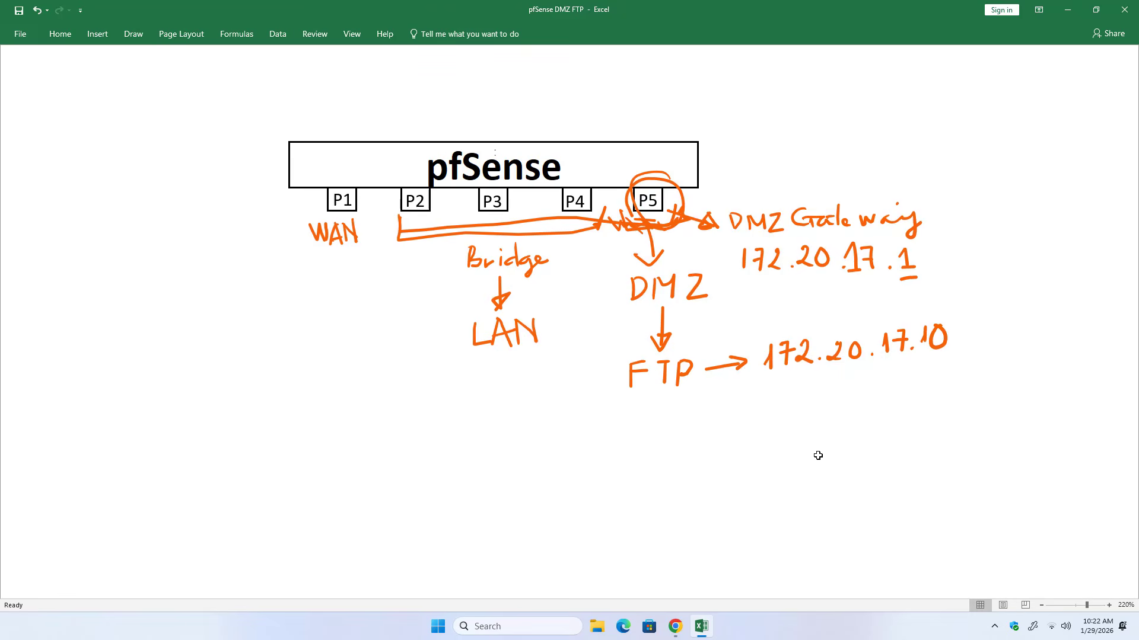
left_click_drag(917, 359, 947, 354)
- Switch to pfSense in Chrome and change the P5 interface's description to DMZ
left_click(685, 622)
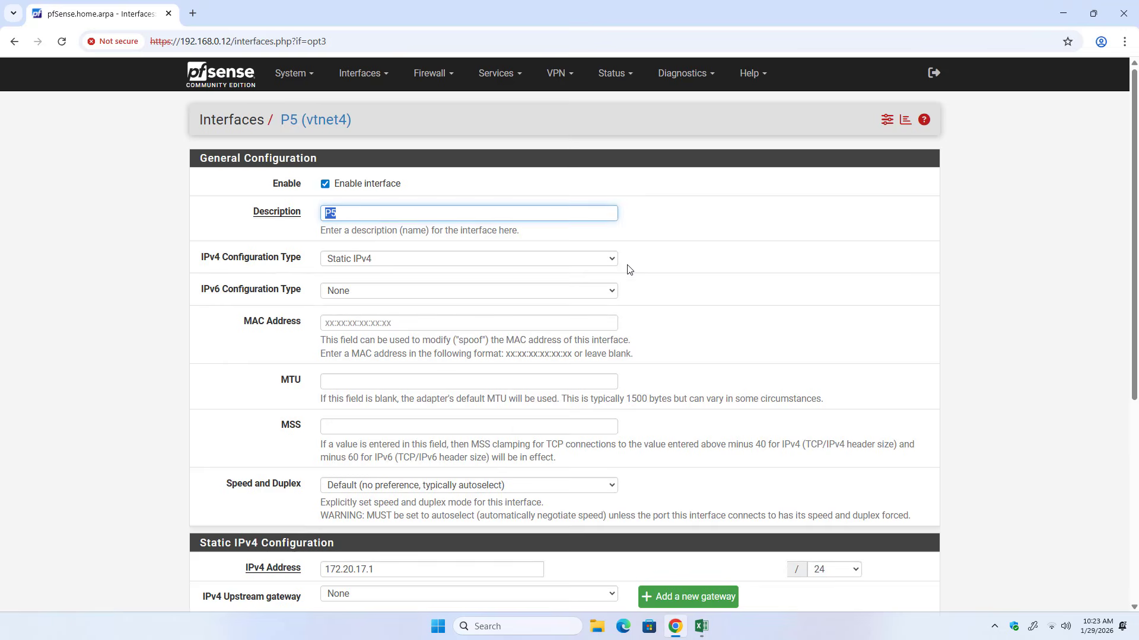
type("D")
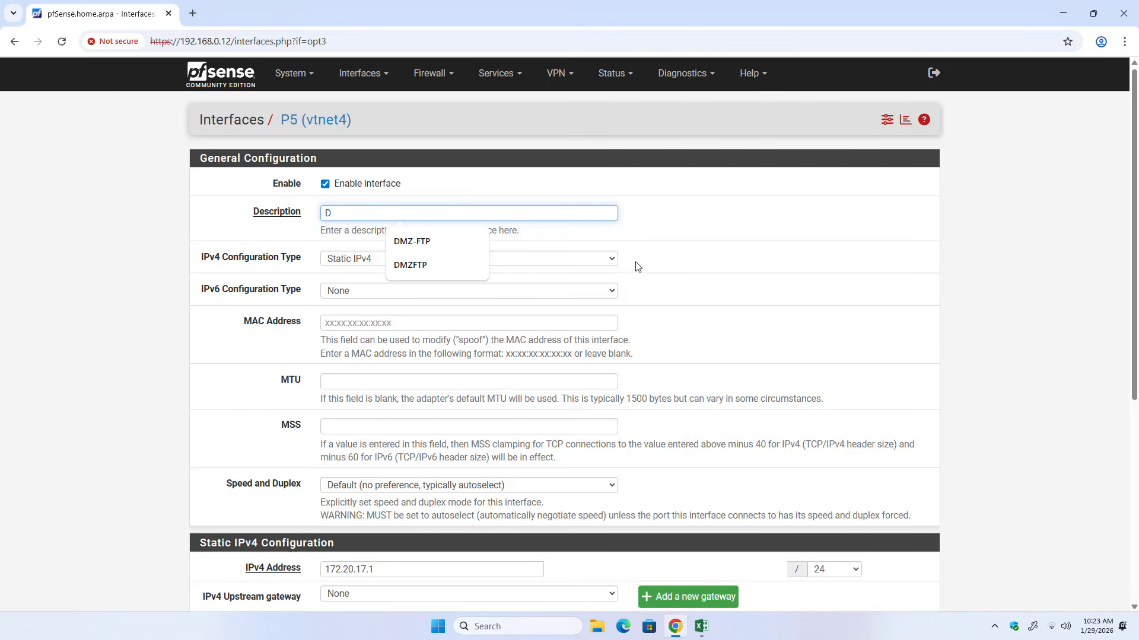
type("MZ")
left_click(667, 313)
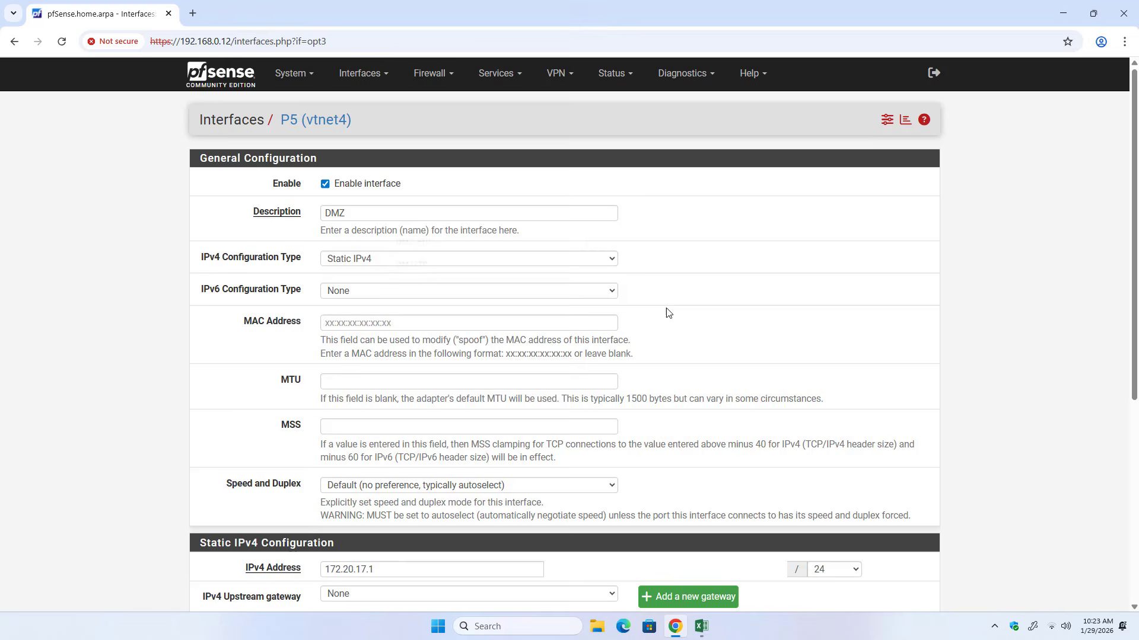
double_click(376, 215)
left_click(702, 347)
- Save and apply the DMZ interface changes, and open the interface assignments to check the renamed interface
scroll(702, 347, "down", 5)
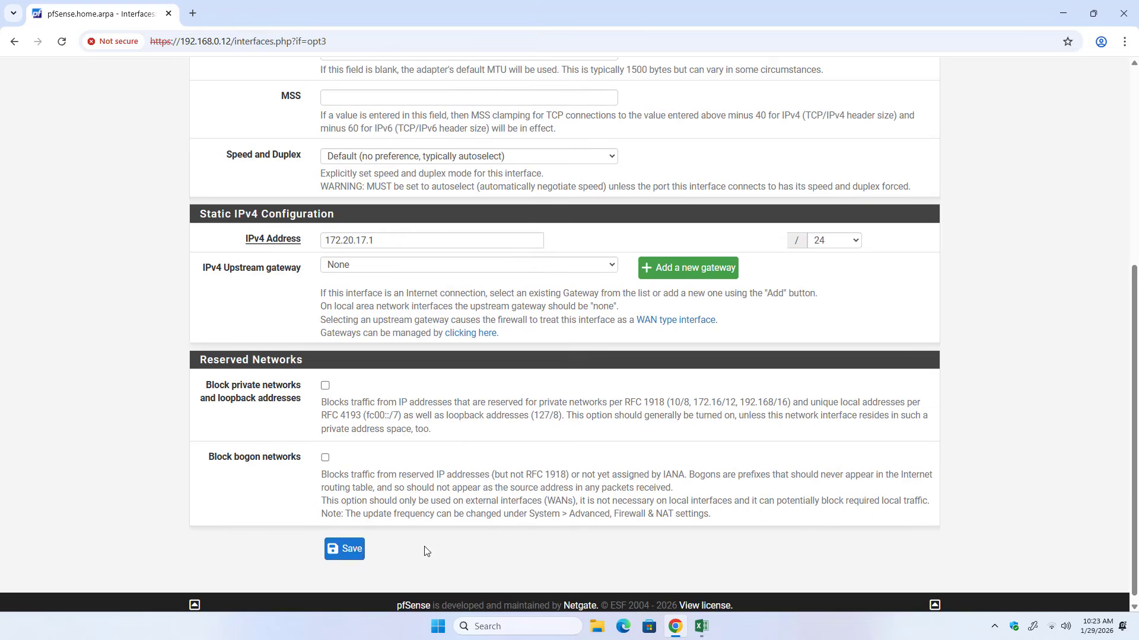
left_click(341, 547)
left_click(899, 178)
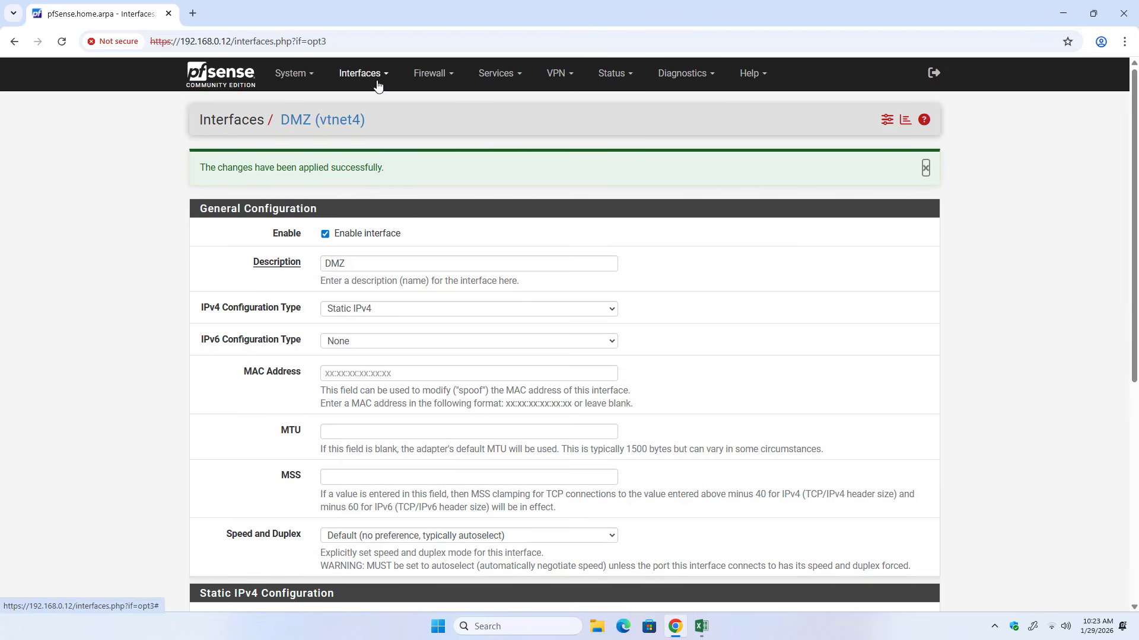
left_click(377, 87)
left_click(376, 104)
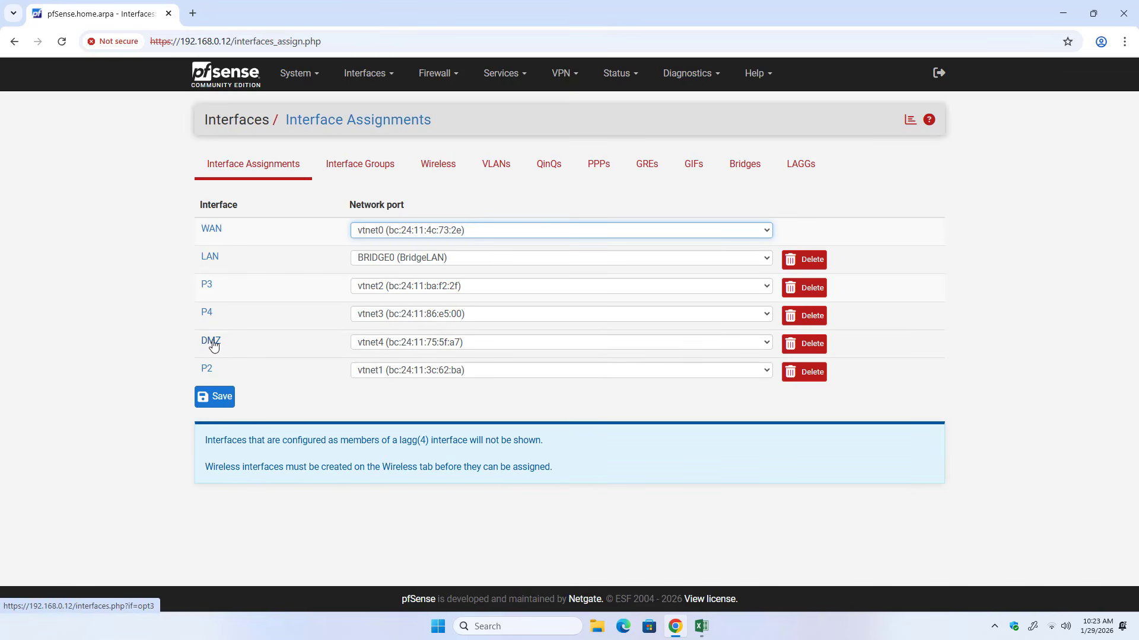
- Switch to the Excel diagram, underline DMZ and LAN, and draw an arrow from DMZ to LAN labelled "Block"
left_click(702, 631)
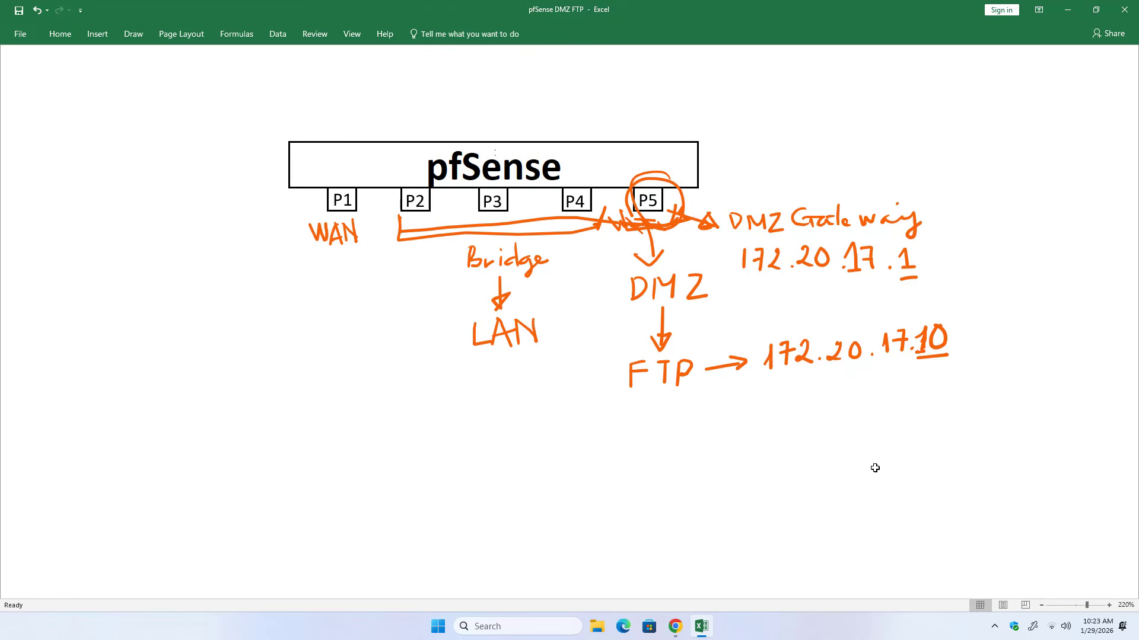
mouse_move(628, 309)
left_mouse_down()
mouse_move(694, 303)
mouse_move(661, 306)
left_mouse_up()
mouse_move(481, 363)
left_mouse_down()
mouse_move(505, 356)
mouse_move(485, 364)
left_mouse_up()
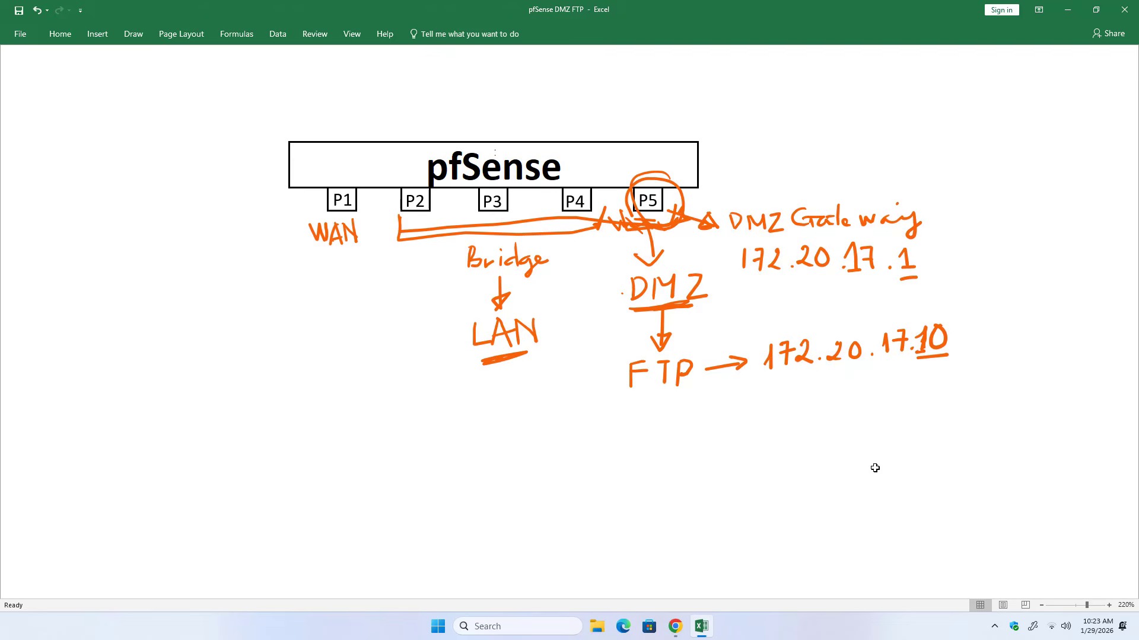
mouse_move(621, 294)
left_mouse_down()
mouse_move(546, 329)
mouse_move(567, 326)
mouse_move(560, 299)
mouse_move(564, 312)
mouse_move(585, 288)
mouse_move(592, 297)
mouse_move(618, 286)
left_mouse_up()
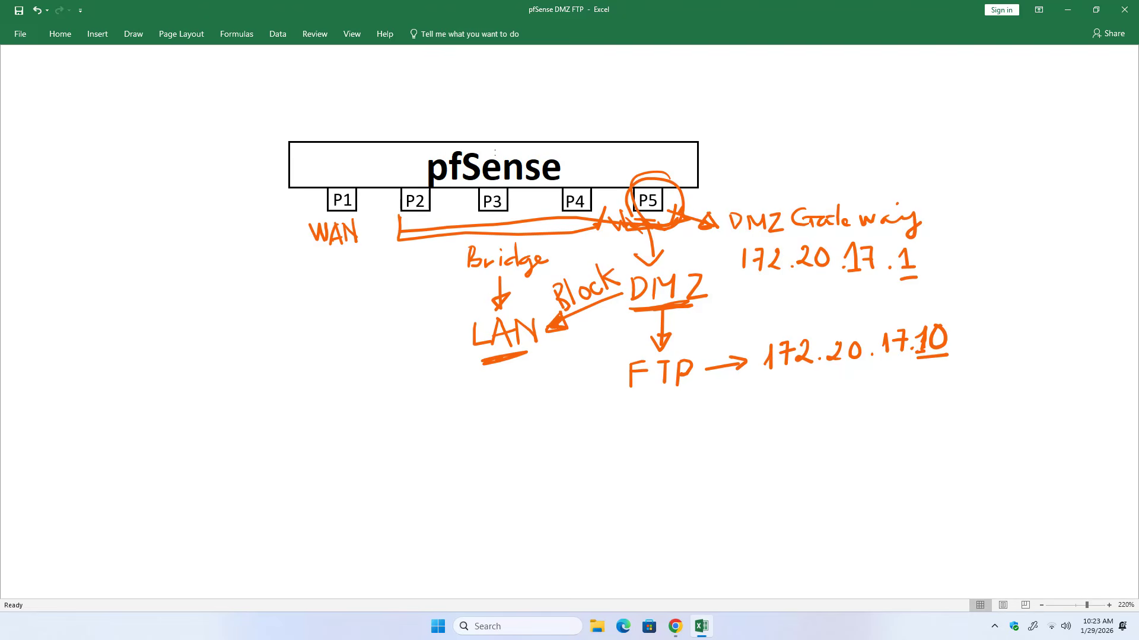
- Switch to pfSense in Chrome and add a firewall rule at the top of the DMZ rules with the action Block
left_click(671, 630)
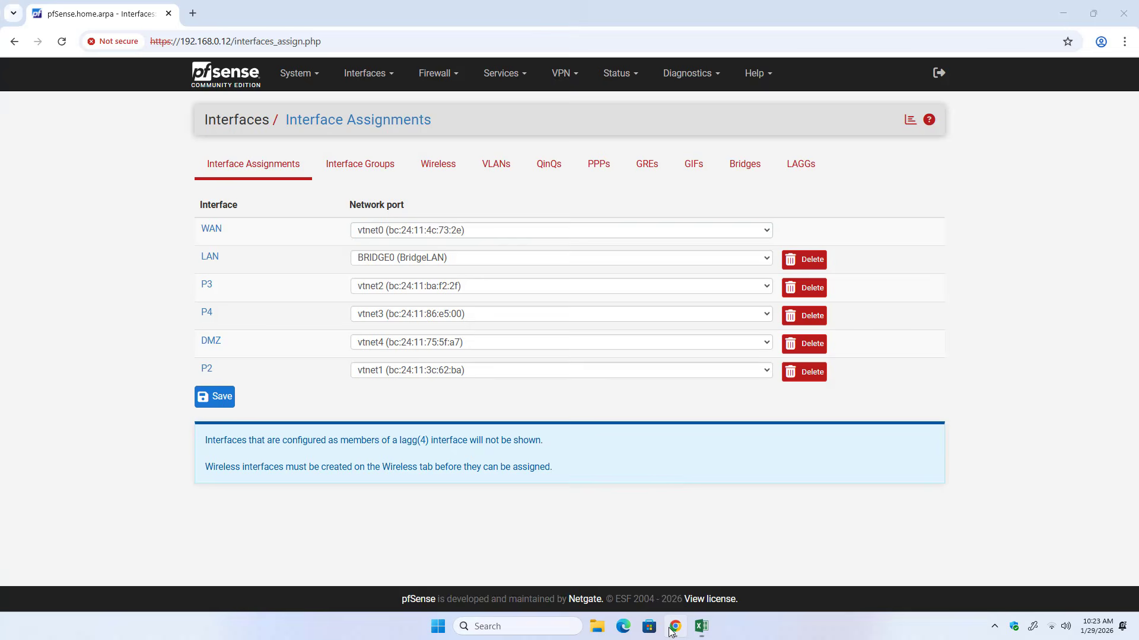
left_click(449, 76)
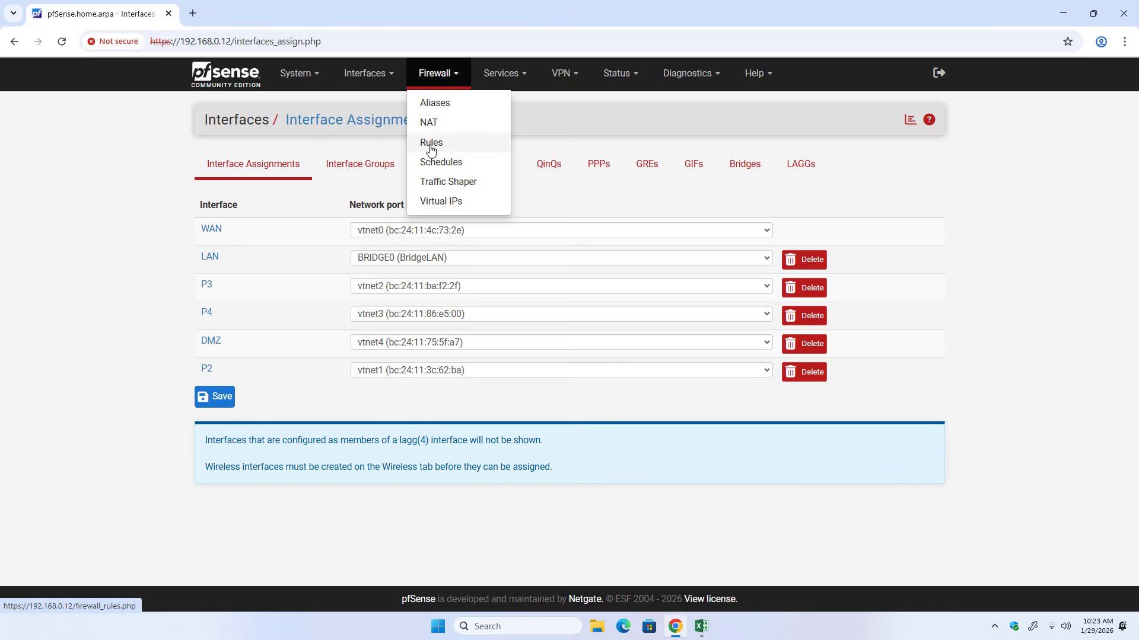
left_click(450, 149)
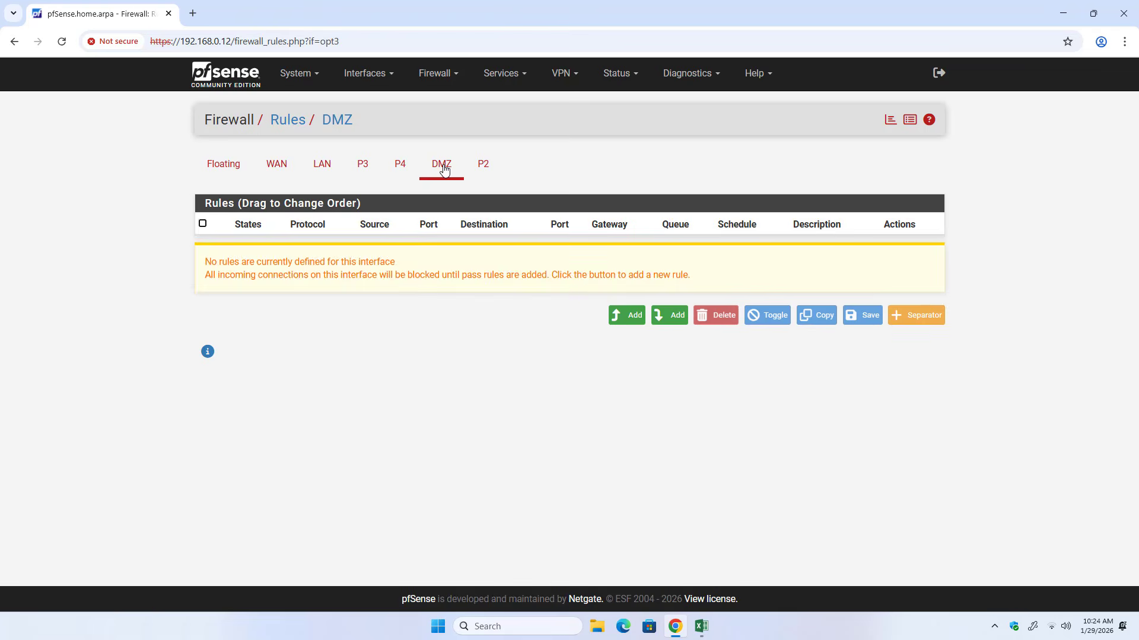
left_click(625, 315)
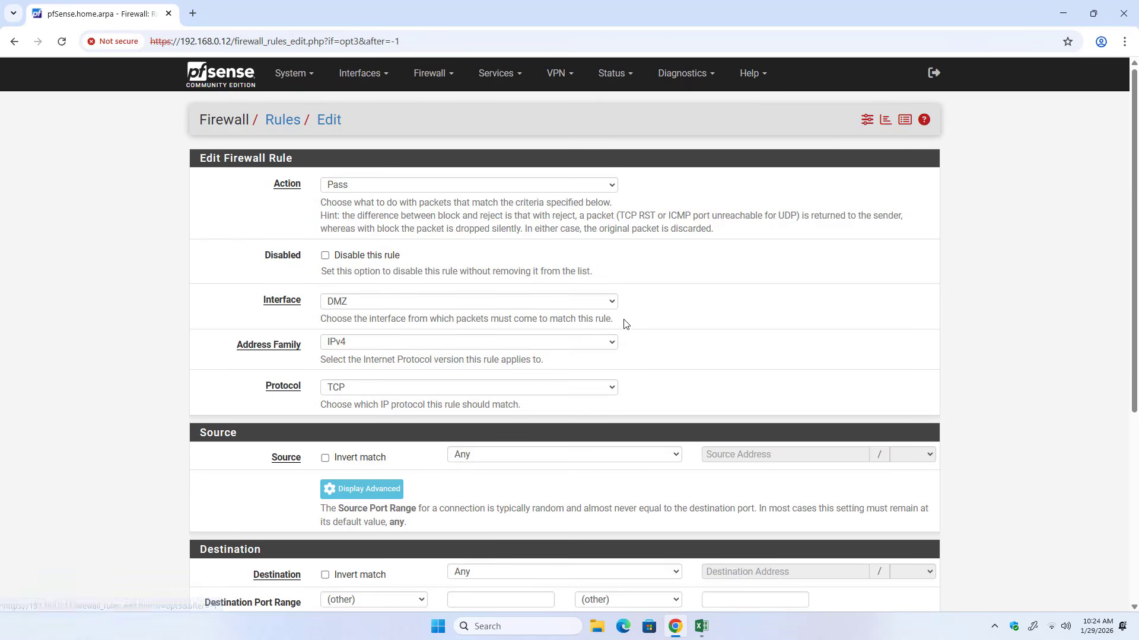
left_click(364, 185)
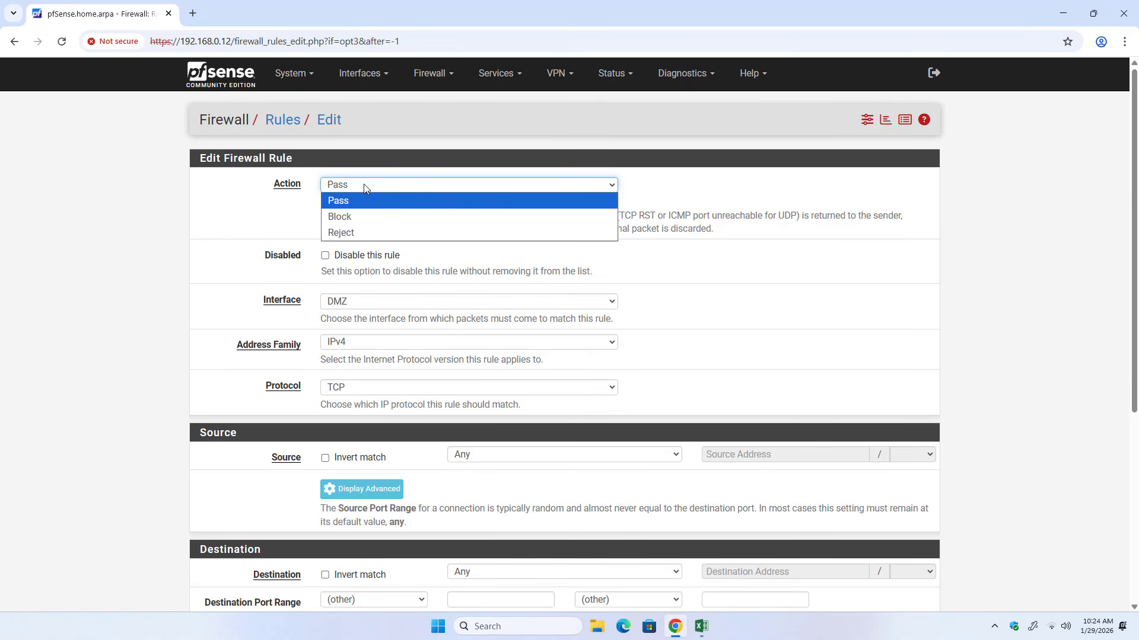
left_click(367, 220)
- Set the block rule's interface to DMZ, address family to IPv4 and protocol to Any
left_click(365, 303)
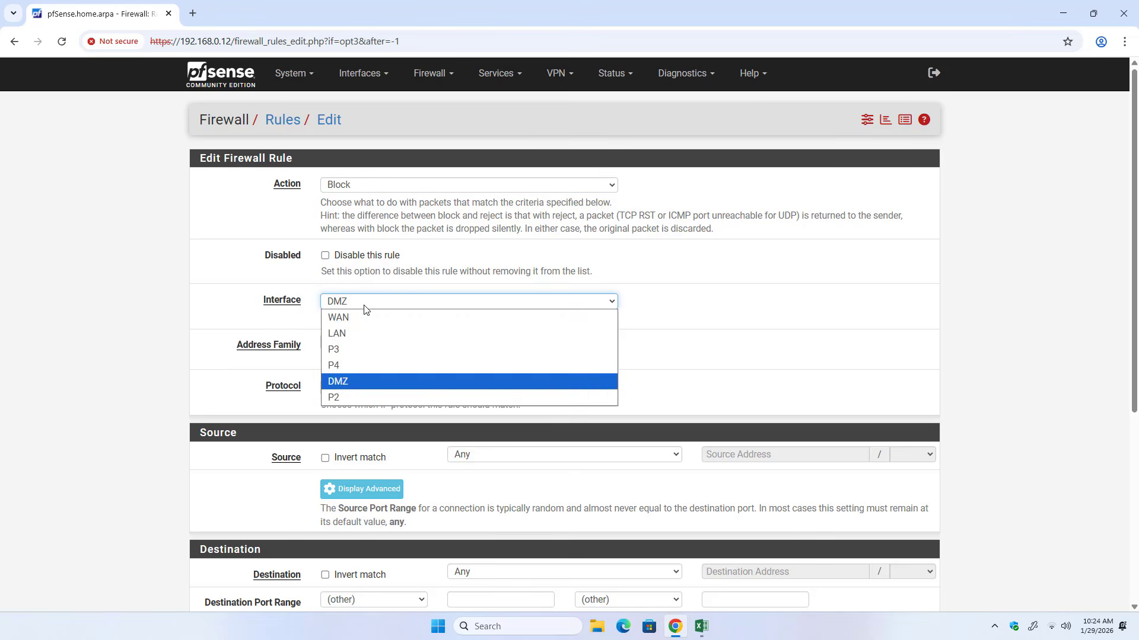
left_click(383, 377)
left_click(386, 349)
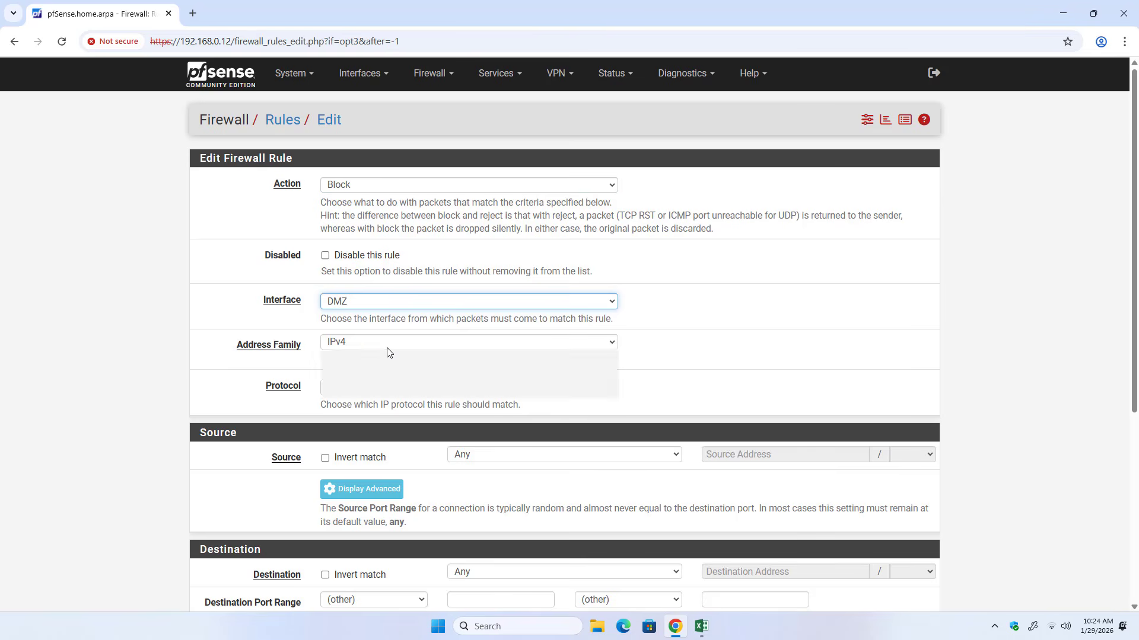
left_click(388, 357)
left_click(358, 390)
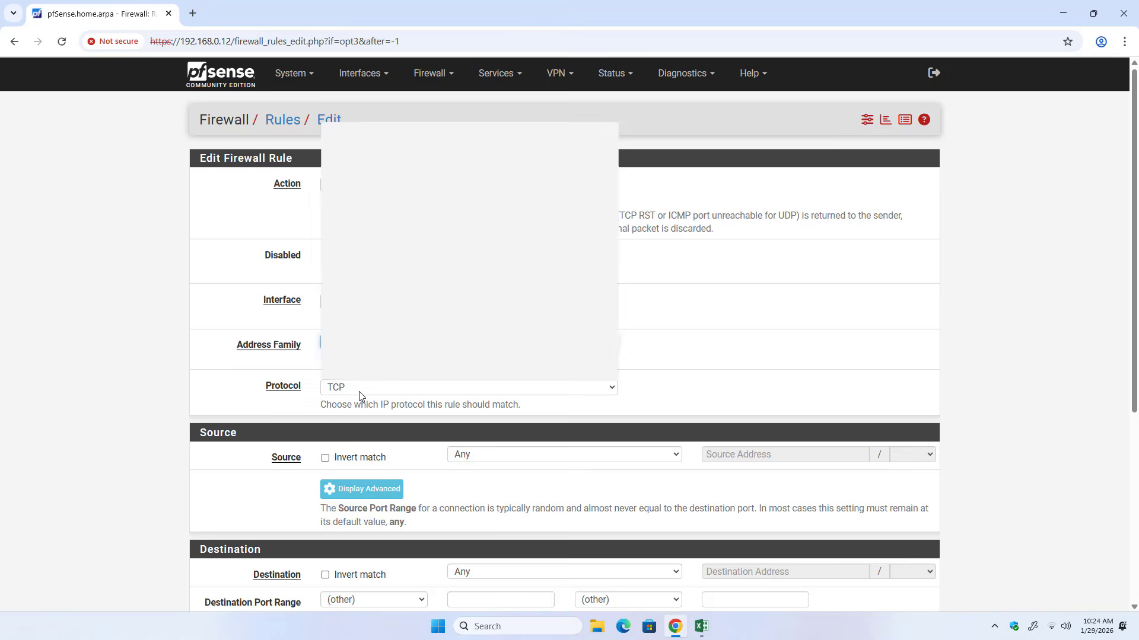
left_click(352, 132)
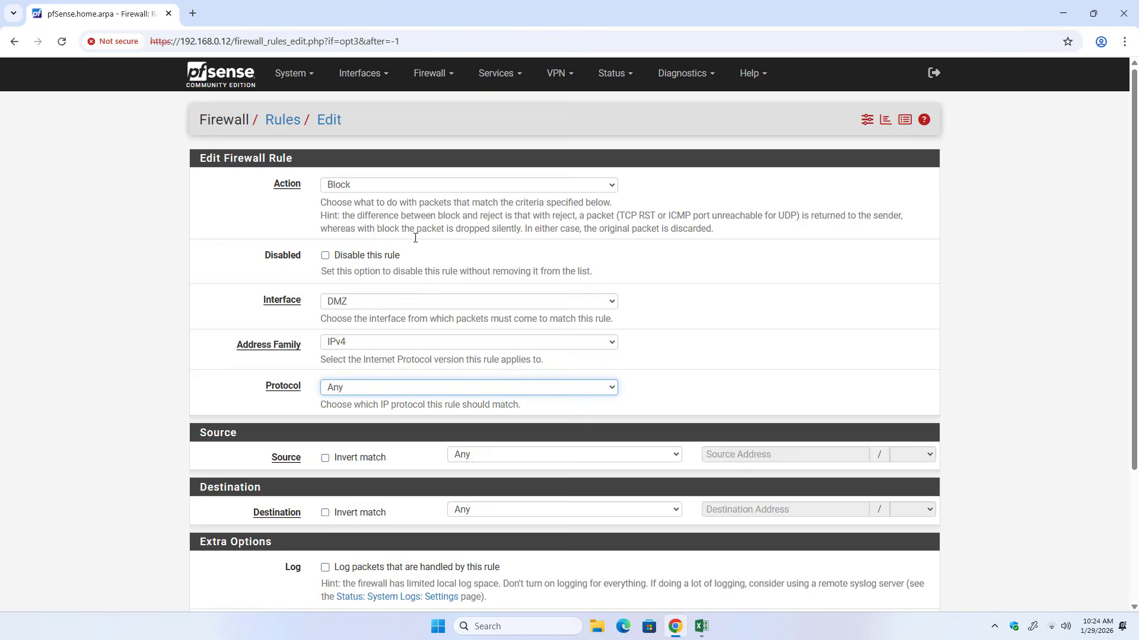
- Set the block rule's source to DMZ subnets and its destination to LAN subnets
scroll(508, 374, "down", 2)
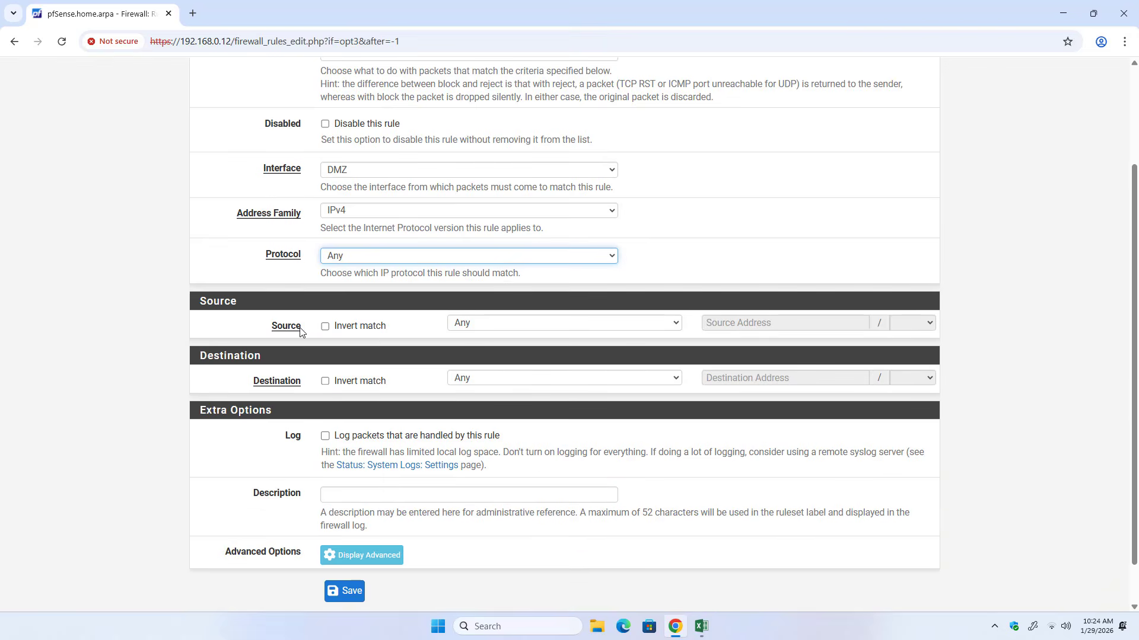
left_click(472, 328)
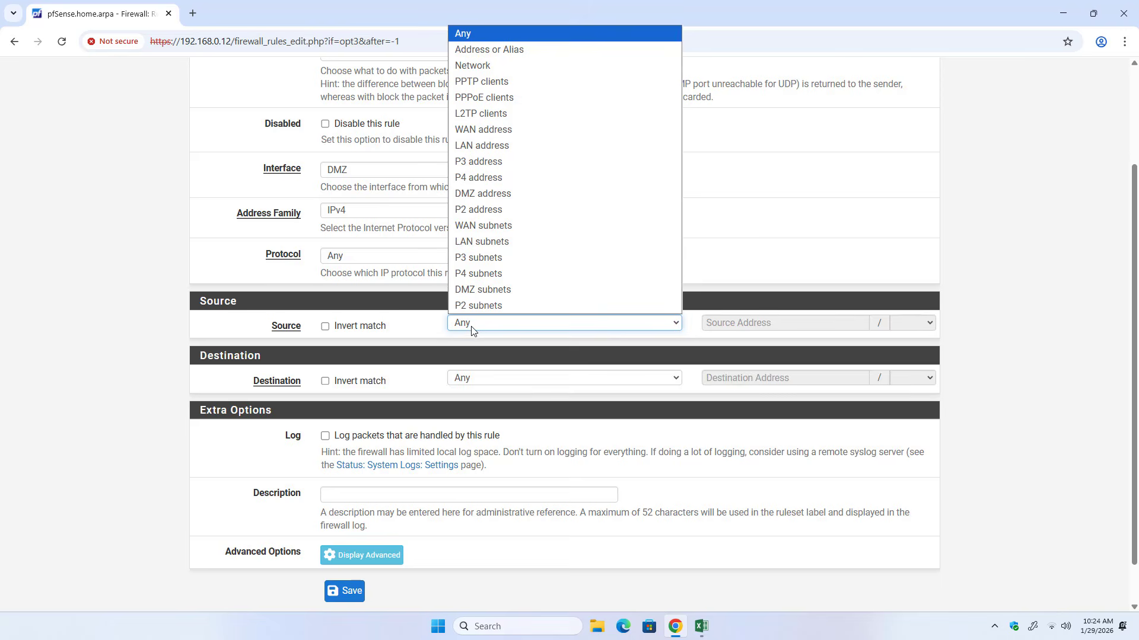
left_click(500, 293)
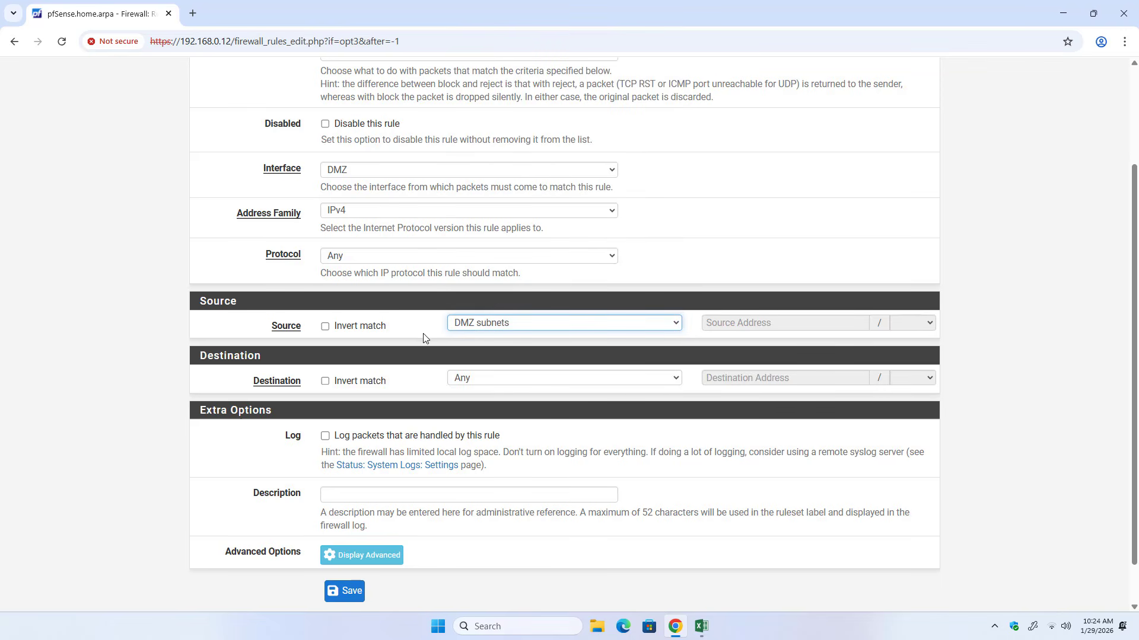
left_click(474, 380)
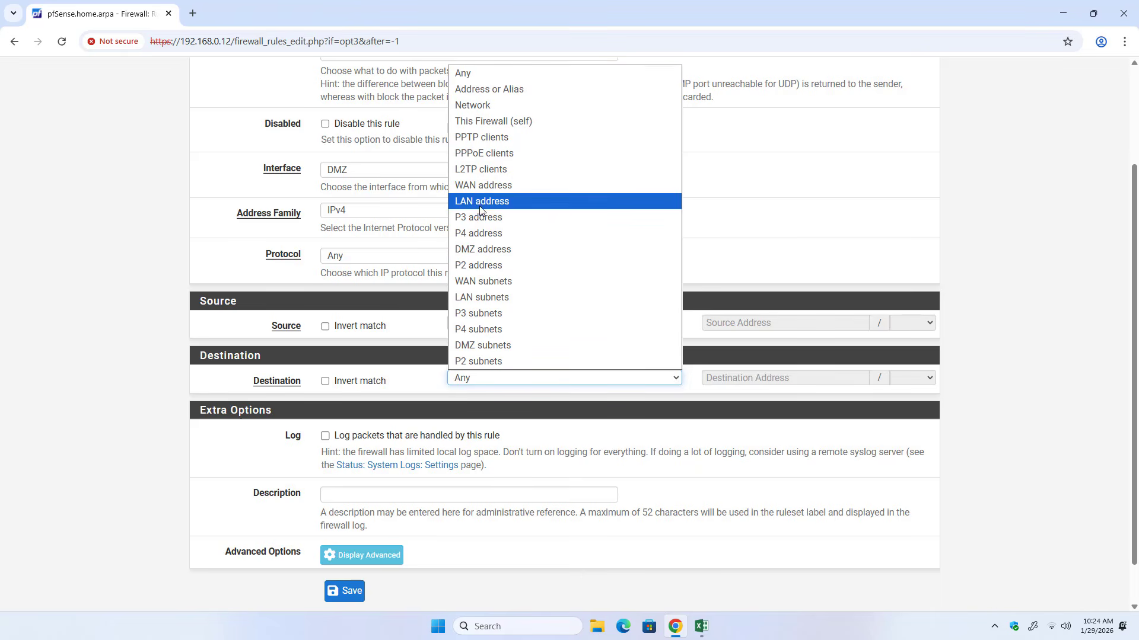
left_click(483, 297)
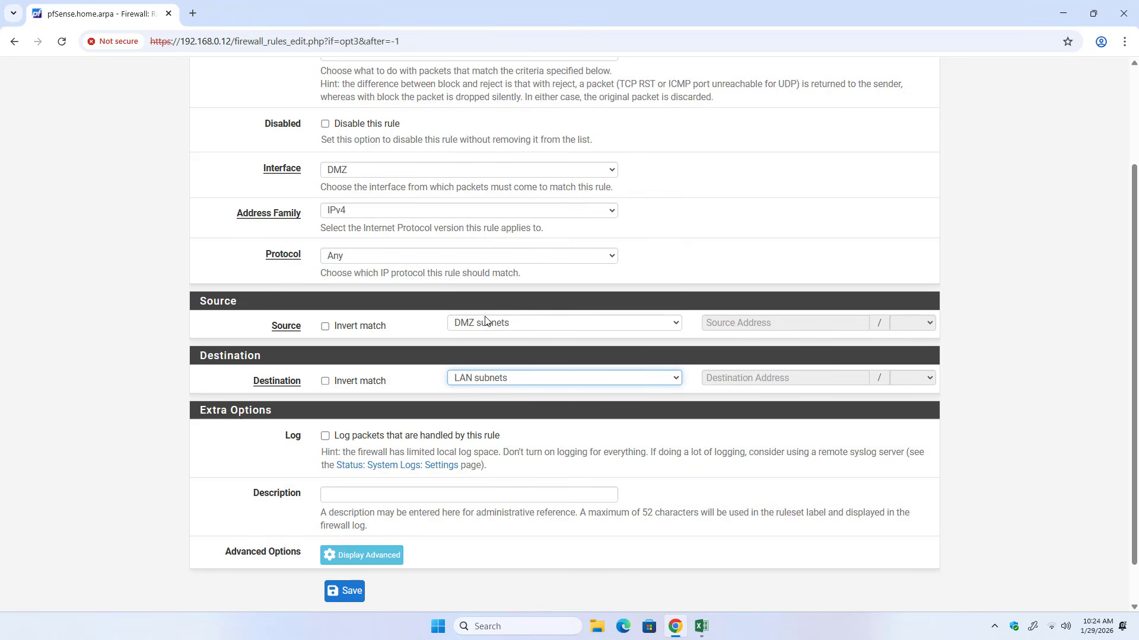
- Save the block rule, apply the firewall changes and review the rule in the DMZ list
left_click(350, 593)
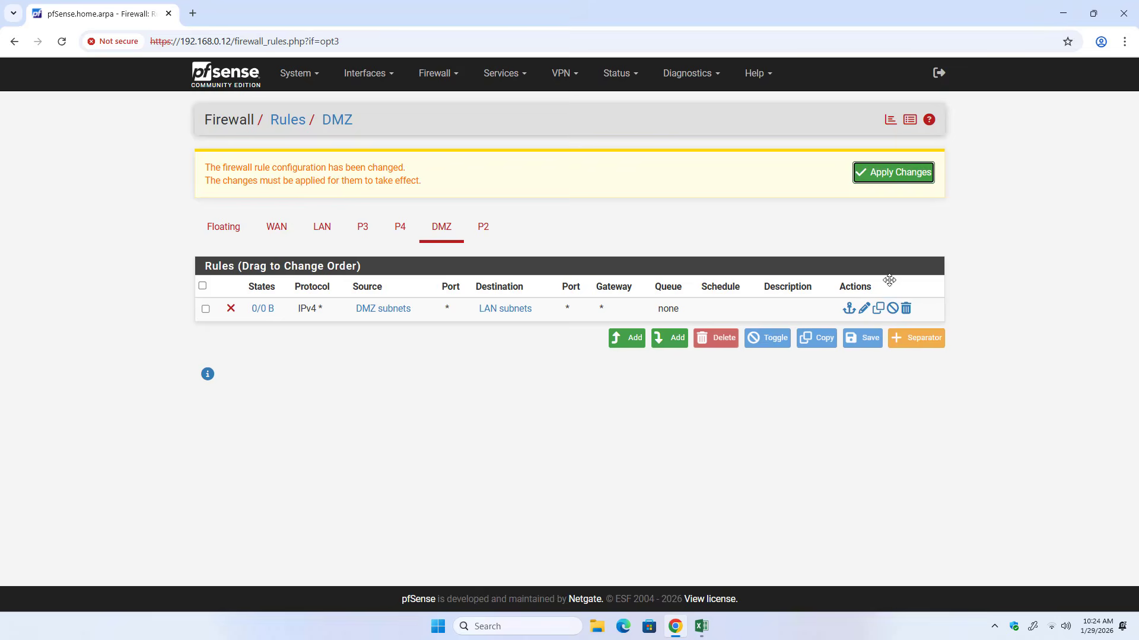
left_click(885, 180)
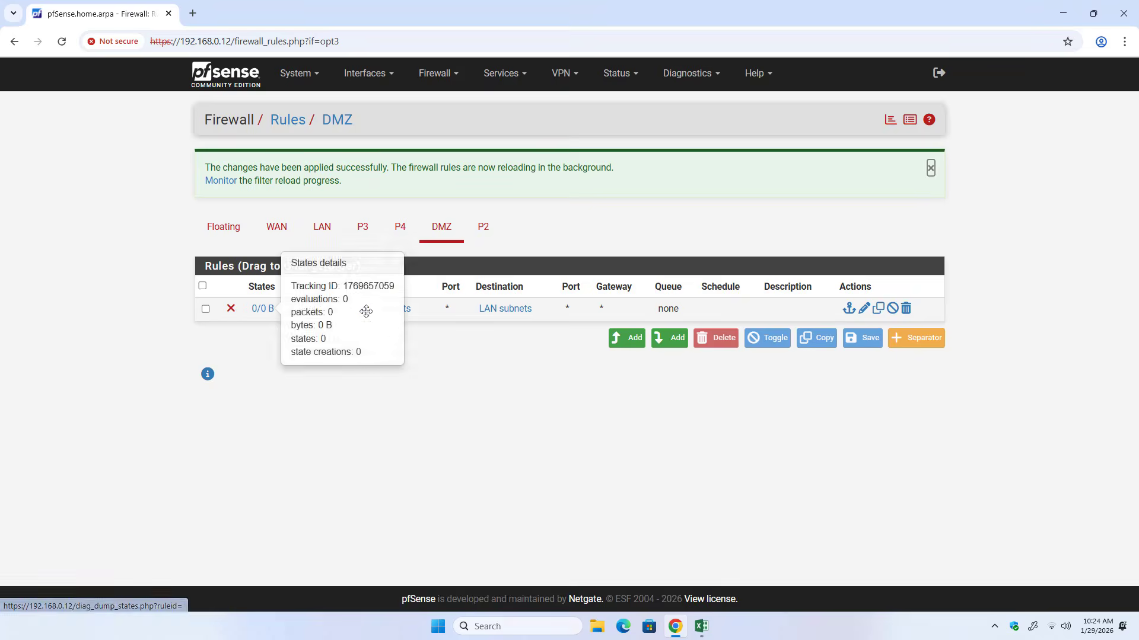
mouse_move(505, 309)
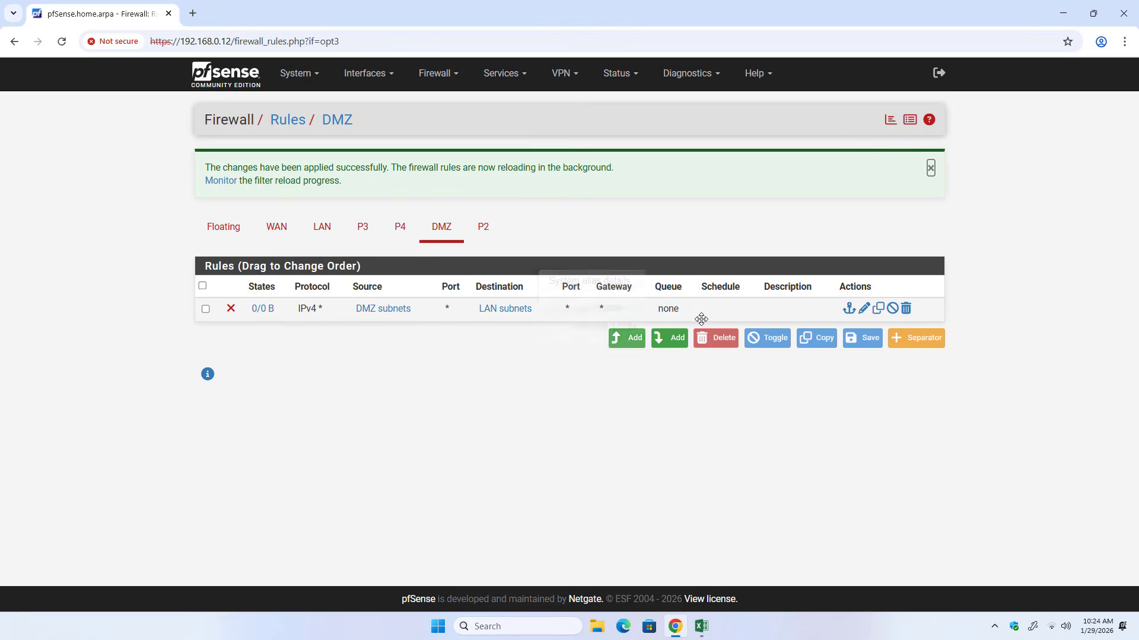
mouse_move(407, 313)
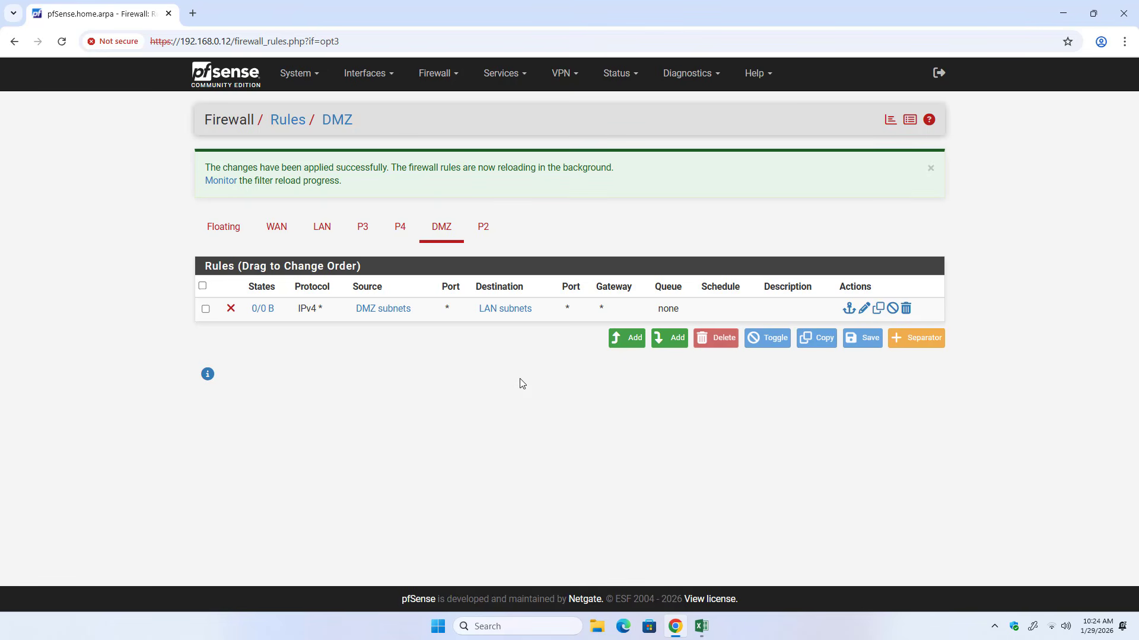
- Switch to the Excel diagram, underline WAN and handwrite "Internet" to the left of it
left_click(701, 626)
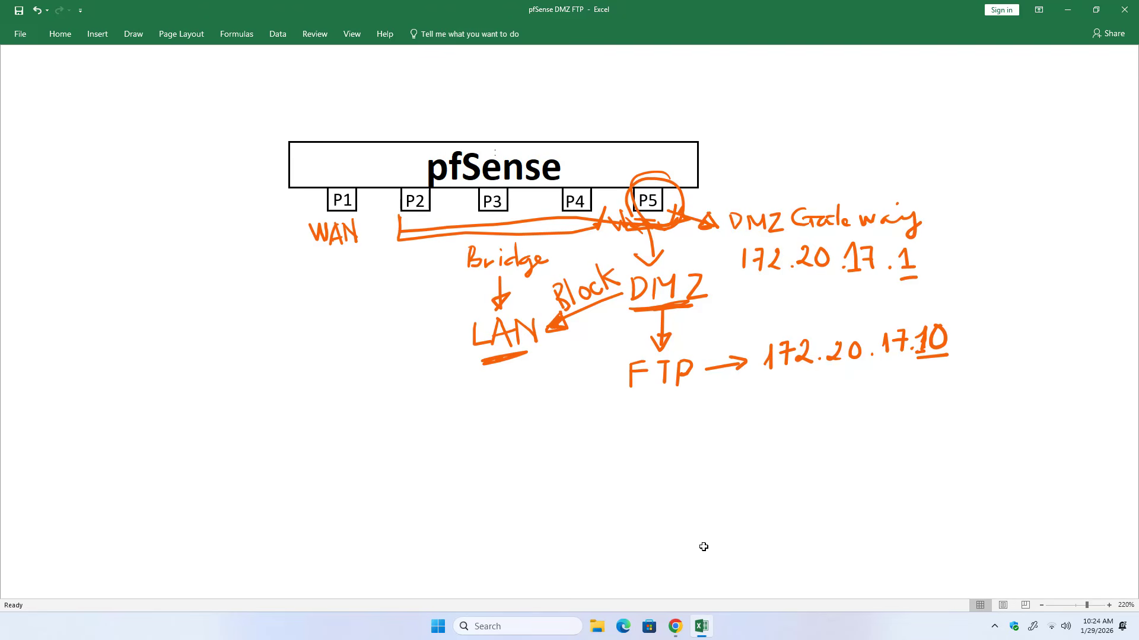
left_click_drag(313, 255, 351, 249)
left_click_drag(126, 312, 236, 305)
mouse_move(243, 273)
left_mouse_down()
mouse_move(242, 304)
mouse_move(250, 287)
left_mouse_up()
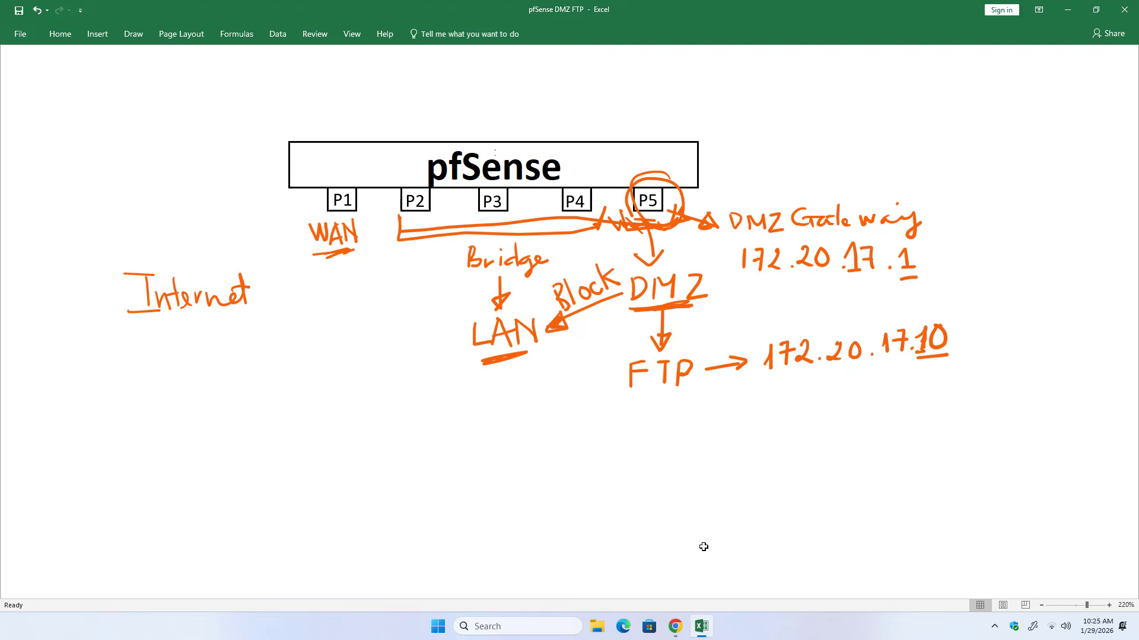
- Underline and circle the handwritten "Internet" and draw an arrow from it to WAN
left_click_drag(126, 335, 221, 319)
mouse_move(152, 329)
left_mouse_down()
mouse_move(214, 313)
mouse_move(198, 322)
left_mouse_up()
mouse_move(121, 265)
left_mouse_down()
mouse_move(243, 325)
mouse_move(133, 262)
left_mouse_up()
mouse_move(234, 328)
left_mouse_down()
mouse_move(312, 303)
mouse_move(333, 257)
left_mouse_up()
mouse_move(313, 282)
left_mouse_down()
mouse_move(334, 258)
mouse_move(354, 281)
mouse_move(314, 279)
left_mouse_up()
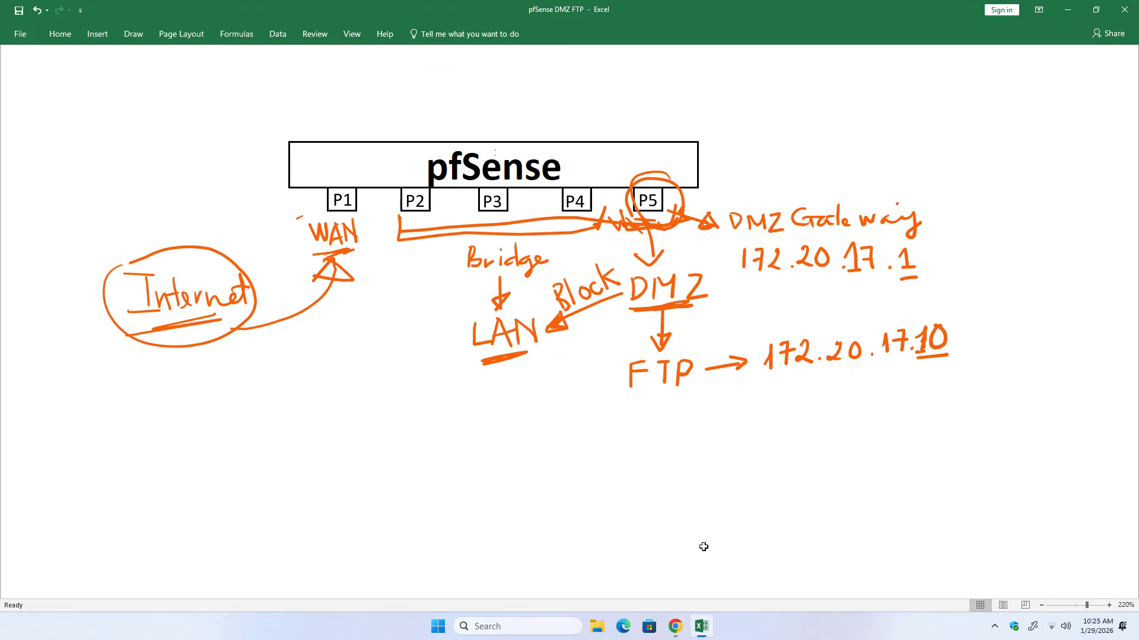
- Draw arrows from the circled WAN over pfSense to P5 and on to FTP, and circle FTP and its address 172.20.17.10
mouse_move(301, 218)
left_mouse_down()
mouse_move(331, 213)
mouse_move(392, 124)
mouse_move(578, 137)
mouse_move(626, 190)
left_mouse_up()
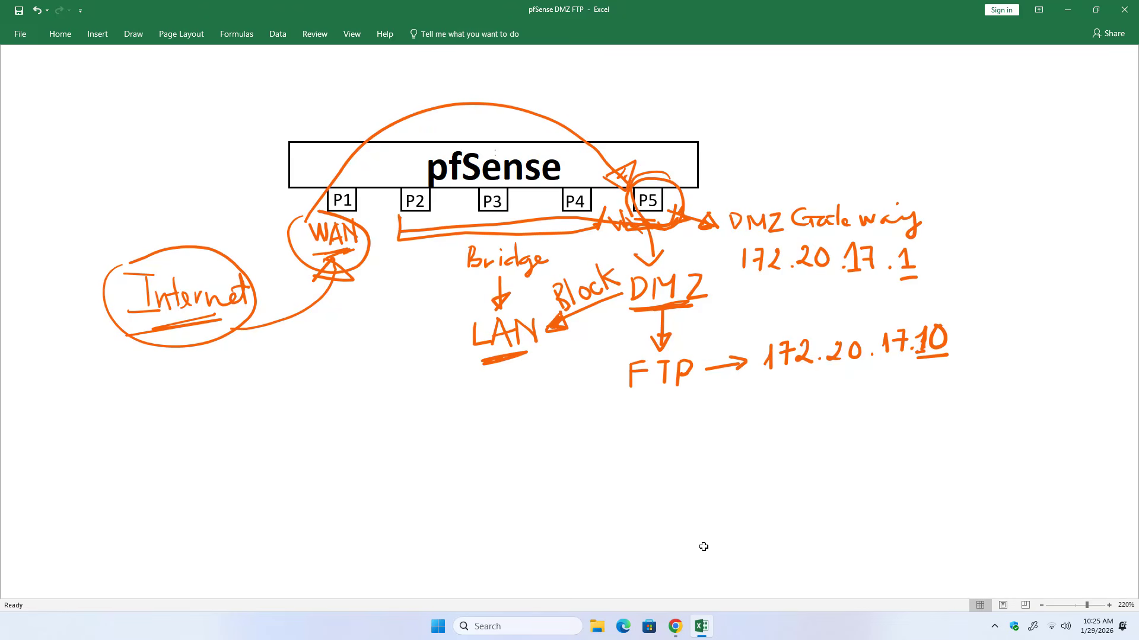
mouse_move(632, 181)
left_mouse_down()
mouse_move(771, 189)
mouse_move(679, 350)
mouse_move(707, 350)
left_mouse_up()
mouse_move(707, 350)
left_mouse_down()
mouse_move(683, 333)
mouse_move(619, 356)
mouse_move(706, 367)
mouse_move(852, 325)
mouse_move(972, 351)
mouse_move(712, 378)
left_mouse_up()
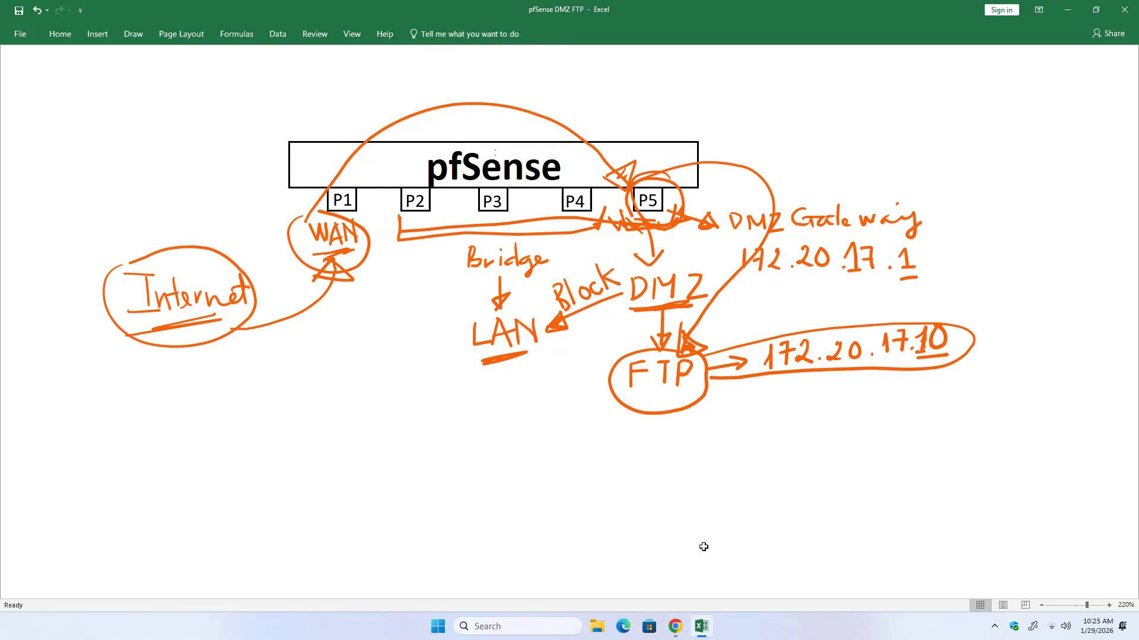
- Handwrite "Allow" beside the P5-to-FTP arrow and above the WAN-to-P5 arrow
mouse_move(734, 136)
left_mouse_down()
mouse_move(715, 157)
mouse_move(730, 148)
left_mouse_up()
mouse_move(742, 134)
left_mouse_down()
mouse_move(764, 164)
mouse_move(785, 154)
left_mouse_up()
mouse_move(432, 72)
left_mouse_down()
mouse_move(425, 99)
mouse_move(439, 96)
left_mouse_up()
mouse_move(419, 90)
left_mouse_down()
mouse_move(448, 82)
mouse_move(463, 95)
left_mouse_up()
mouse_move(468, 86)
left_mouse_down()
mouse_move(484, 98)
mouse_move(498, 83)
left_mouse_up()
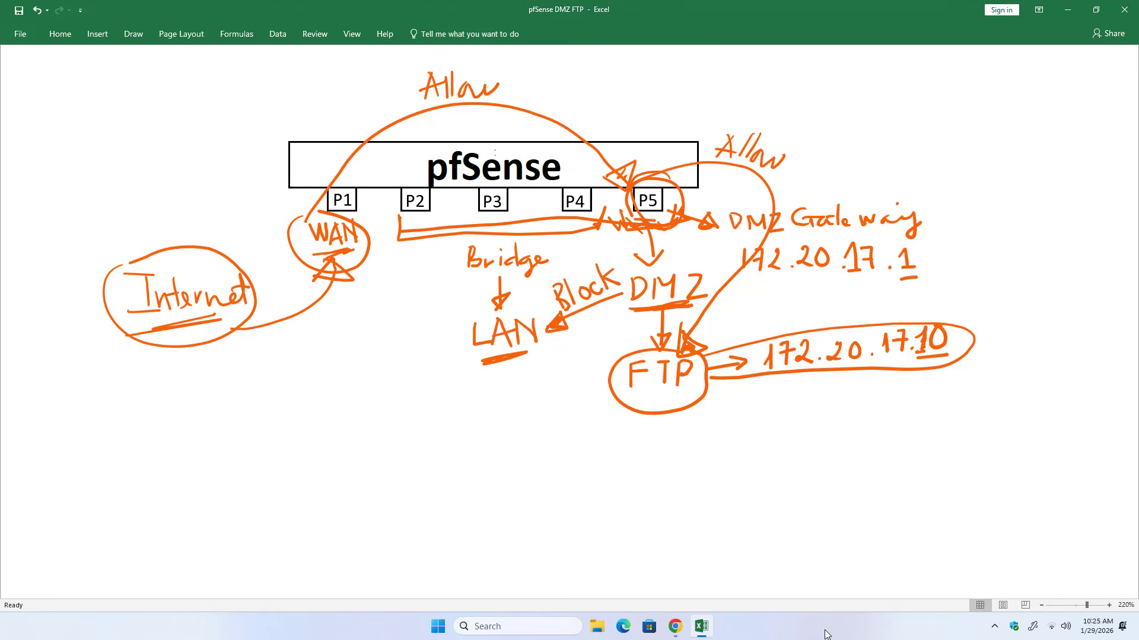
- Switch to the pfSense page in Chrome, go to the NAT port forwards and start a new rule at the beginning of the list
left_click(677, 628)
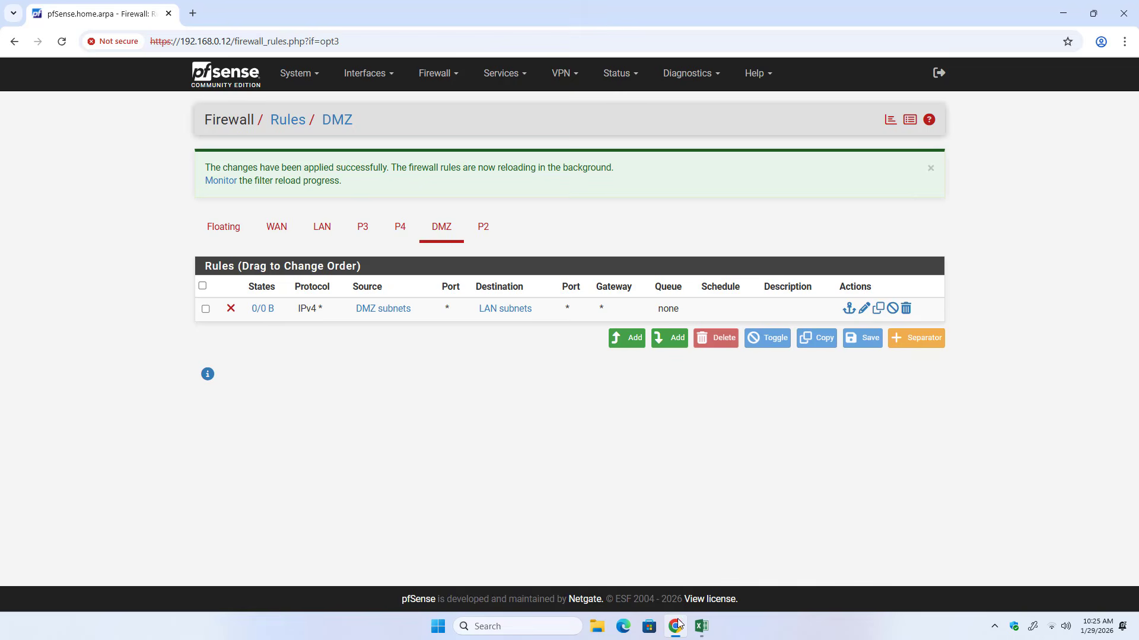
left_click(436, 76)
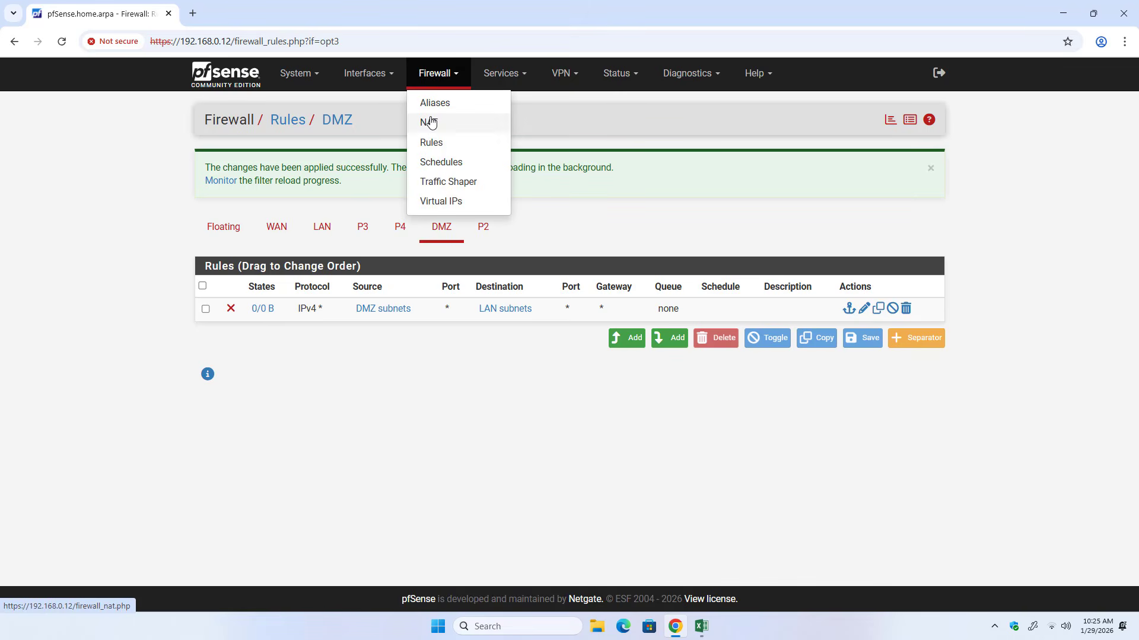
left_click(450, 123)
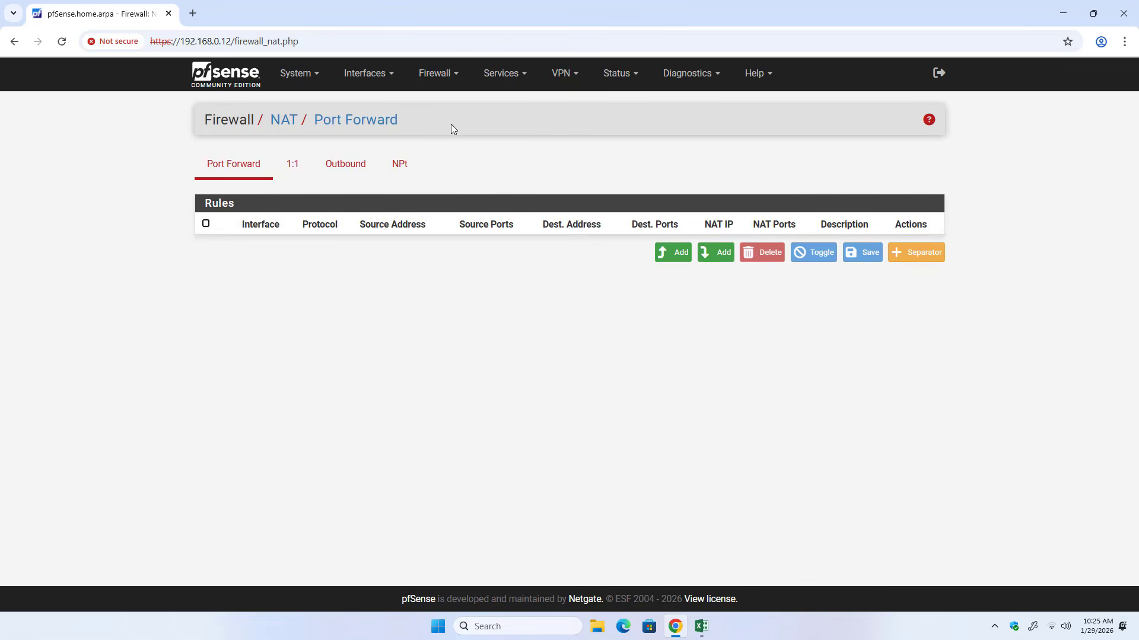
left_click(231, 168)
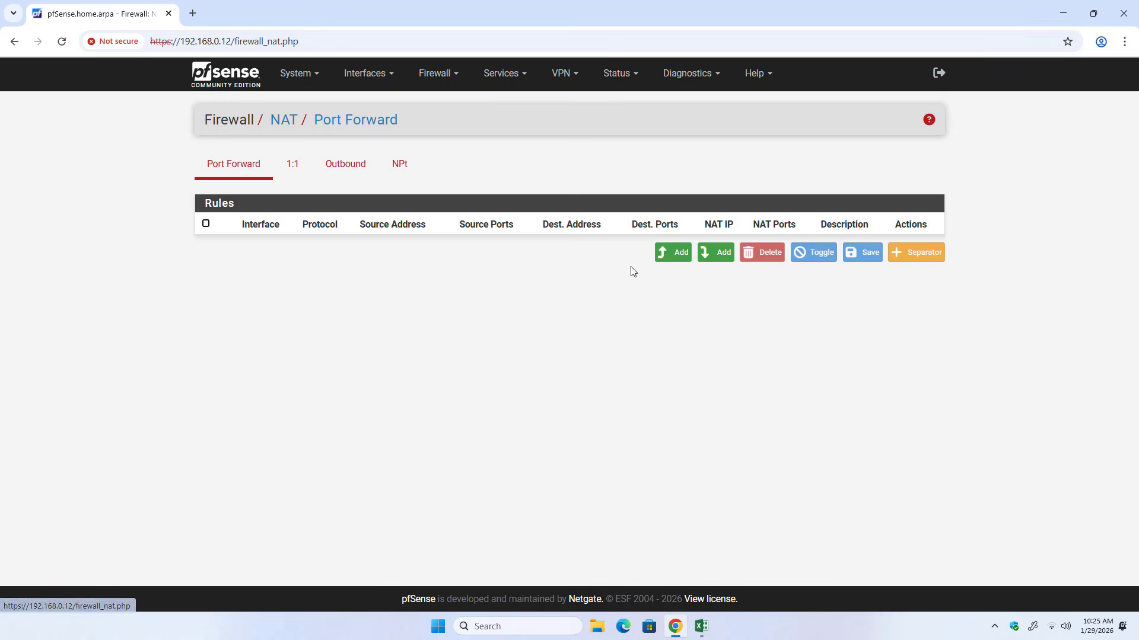
left_click(674, 253)
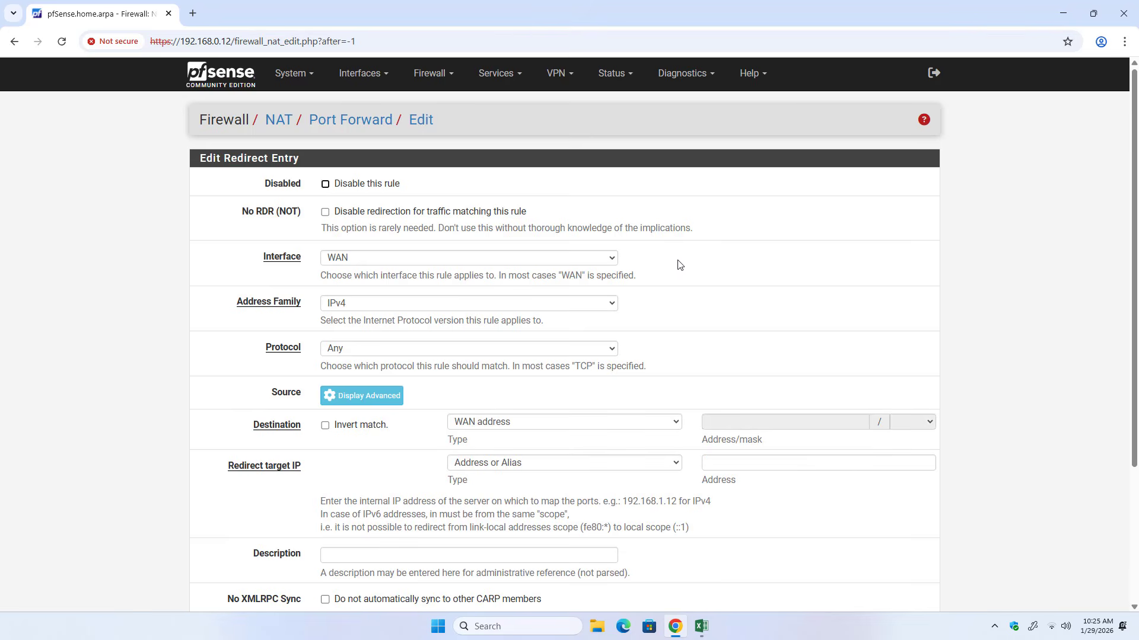
- Set the port forward's interface to WAN, address family to IPv4 and protocol to TCP/UDP
left_click(361, 260)
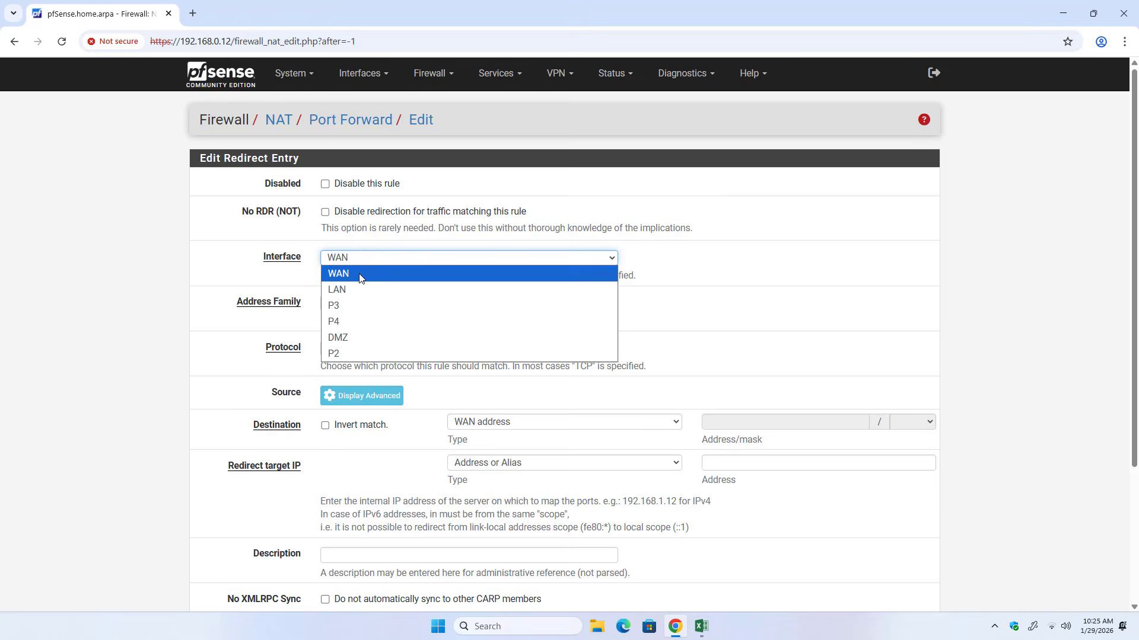
left_click(361, 276)
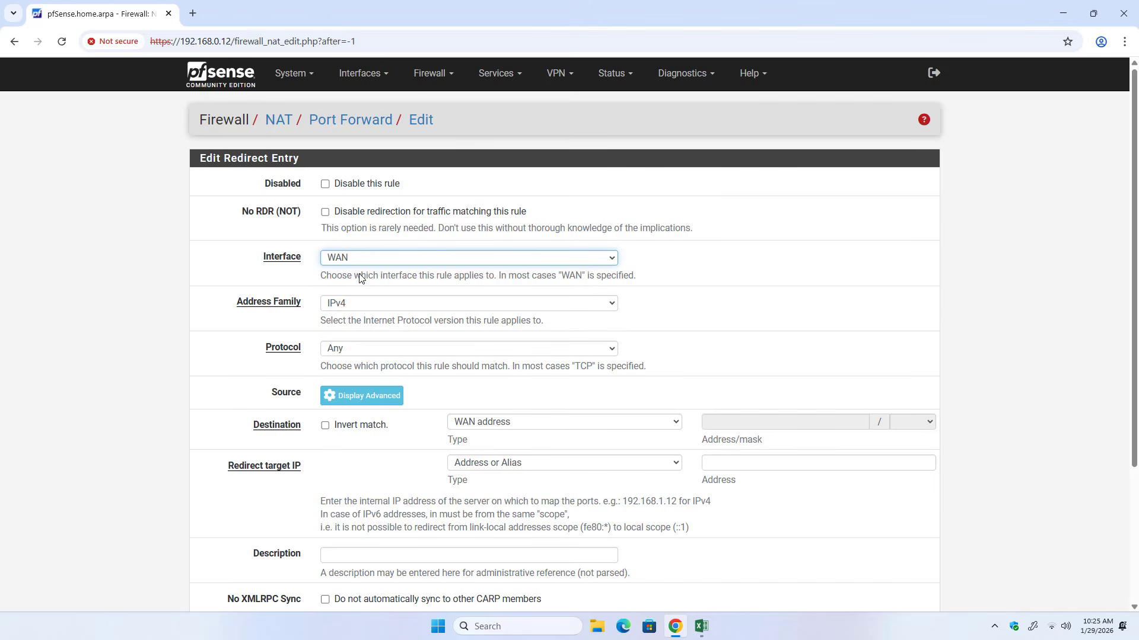
left_click(358, 305)
left_click(357, 315)
left_click(372, 354)
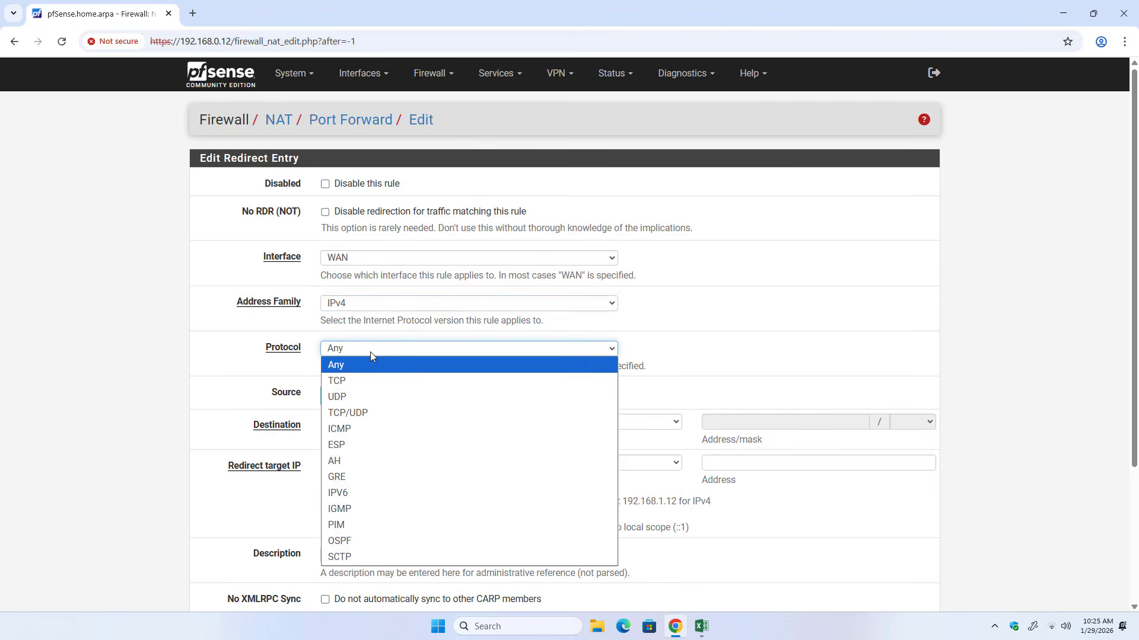
left_click(372, 412)
scroll(488, 379, "down", 2)
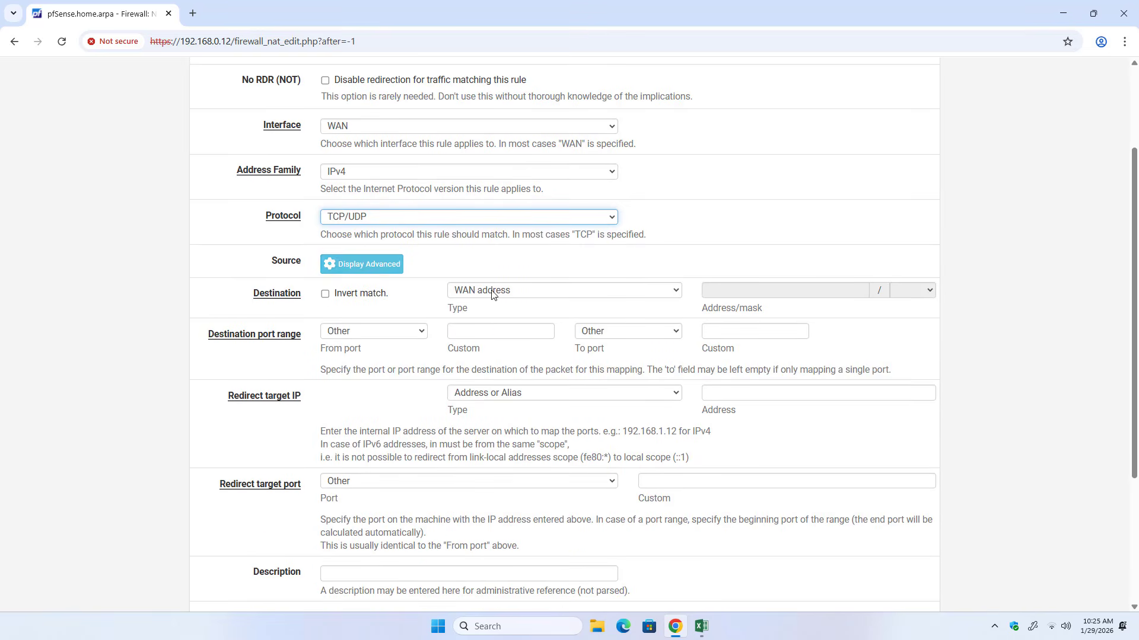
- Keep WAN address as the destination and set the destination port range from FTP to FTP
left_click(503, 293)
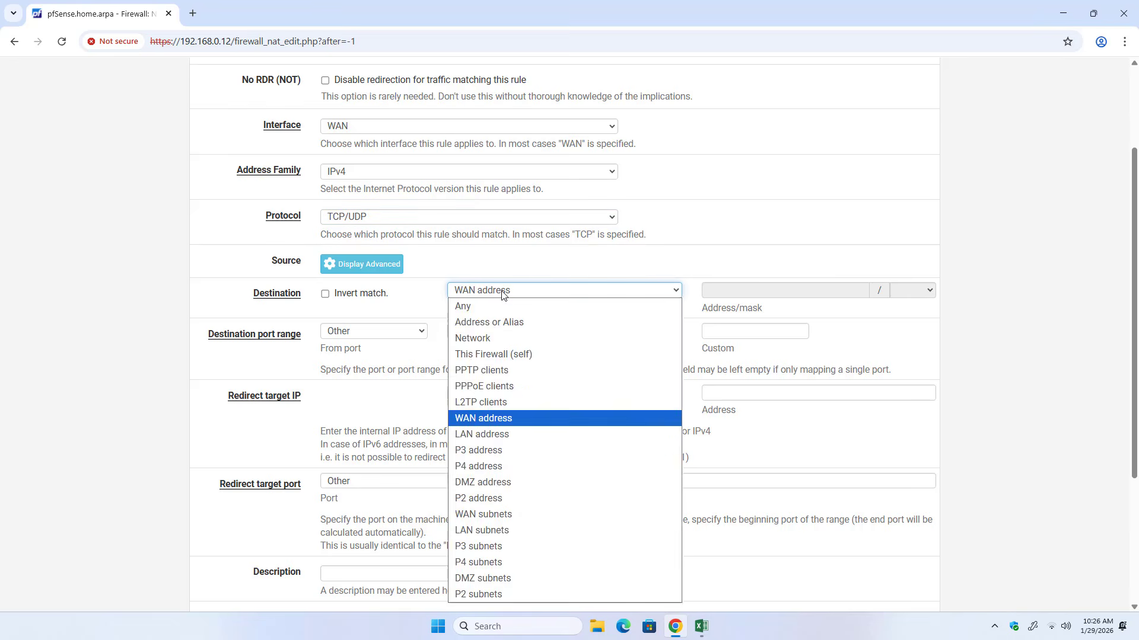
left_click(502, 294)
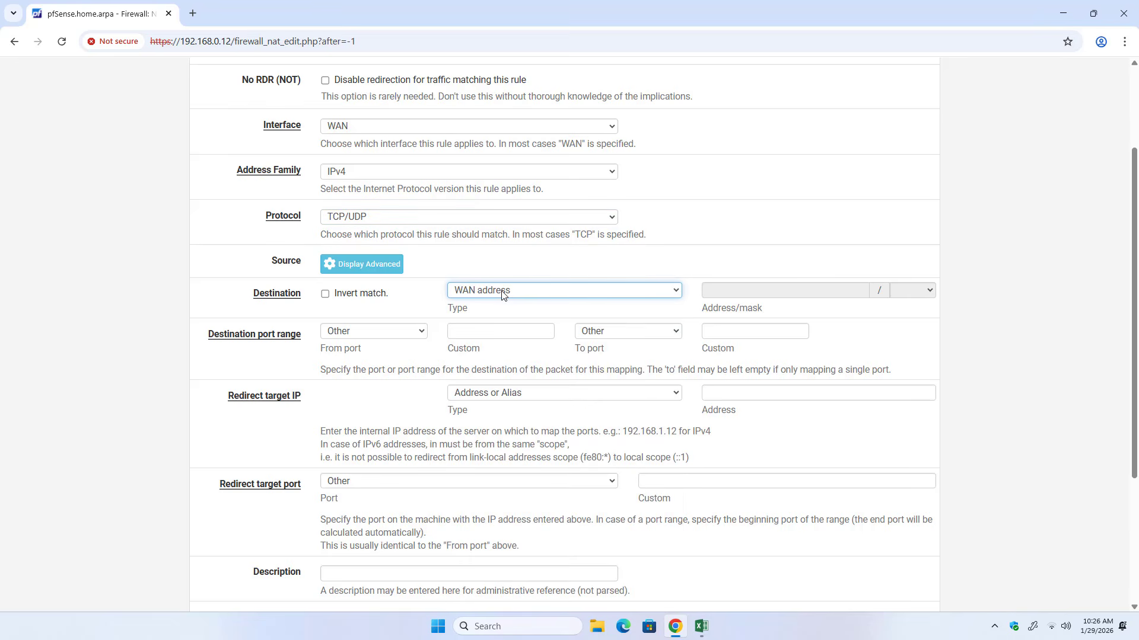
left_click(357, 335)
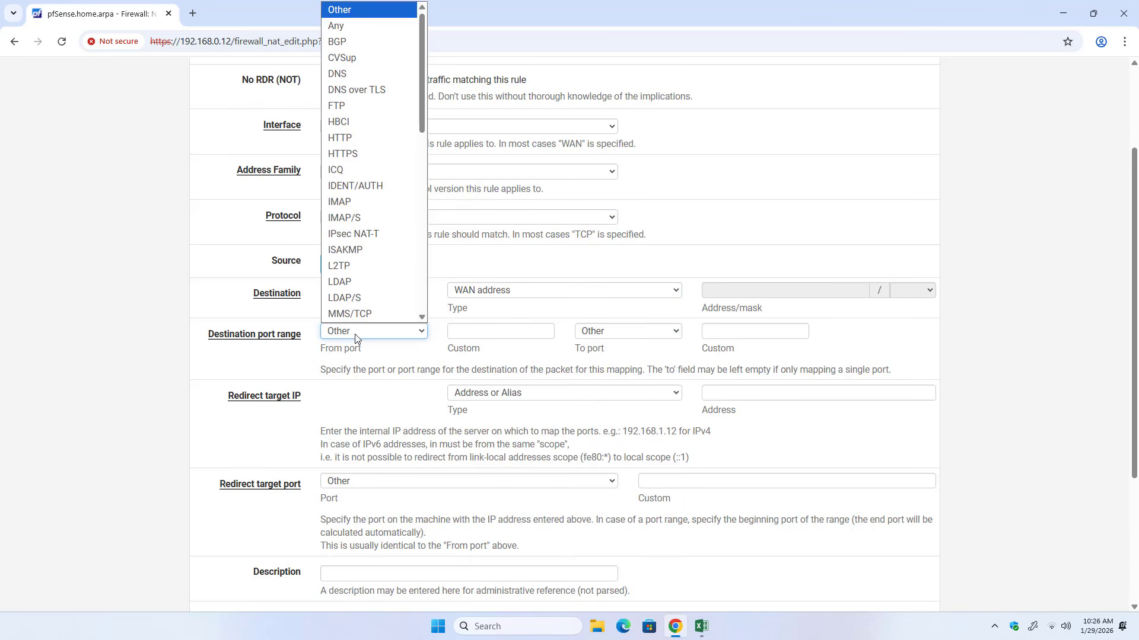
left_click(349, 106)
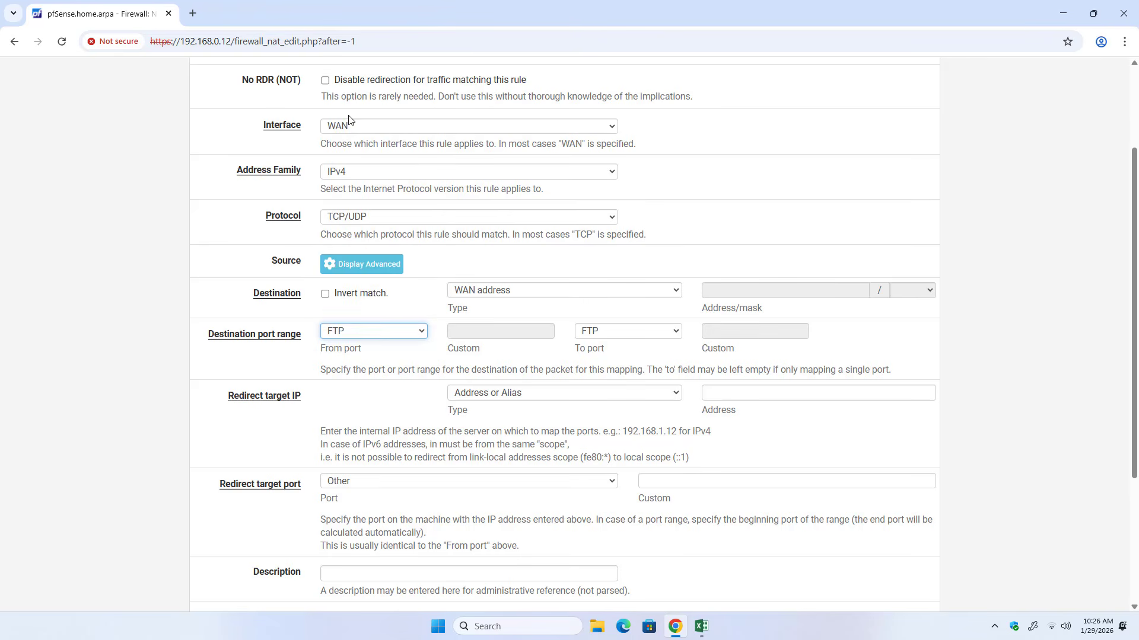
left_click(617, 332)
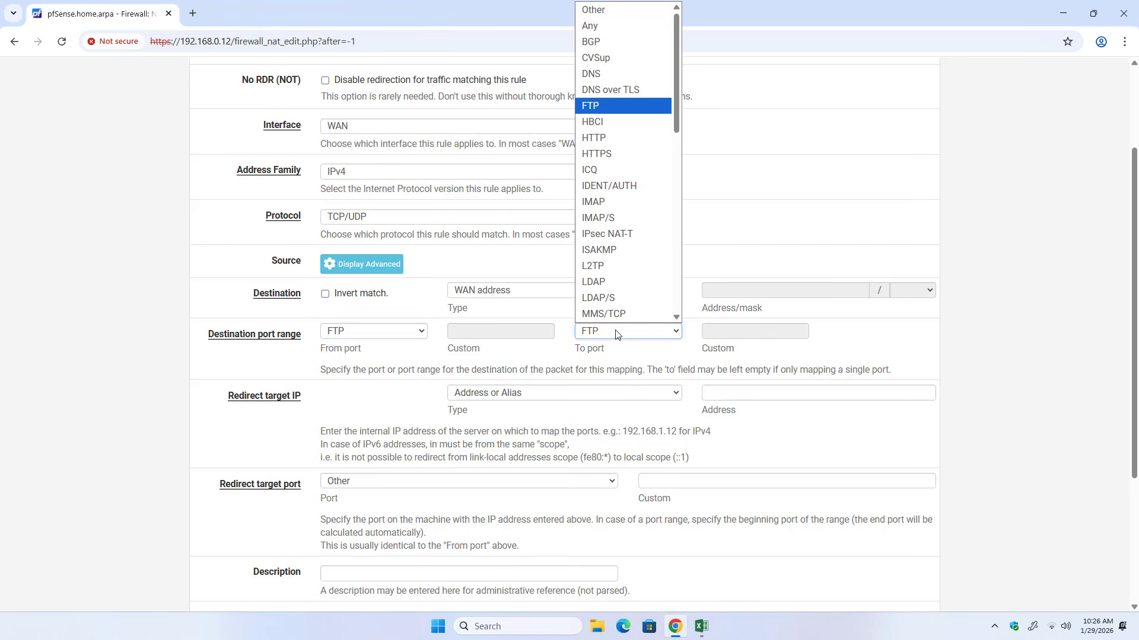
left_click(604, 110)
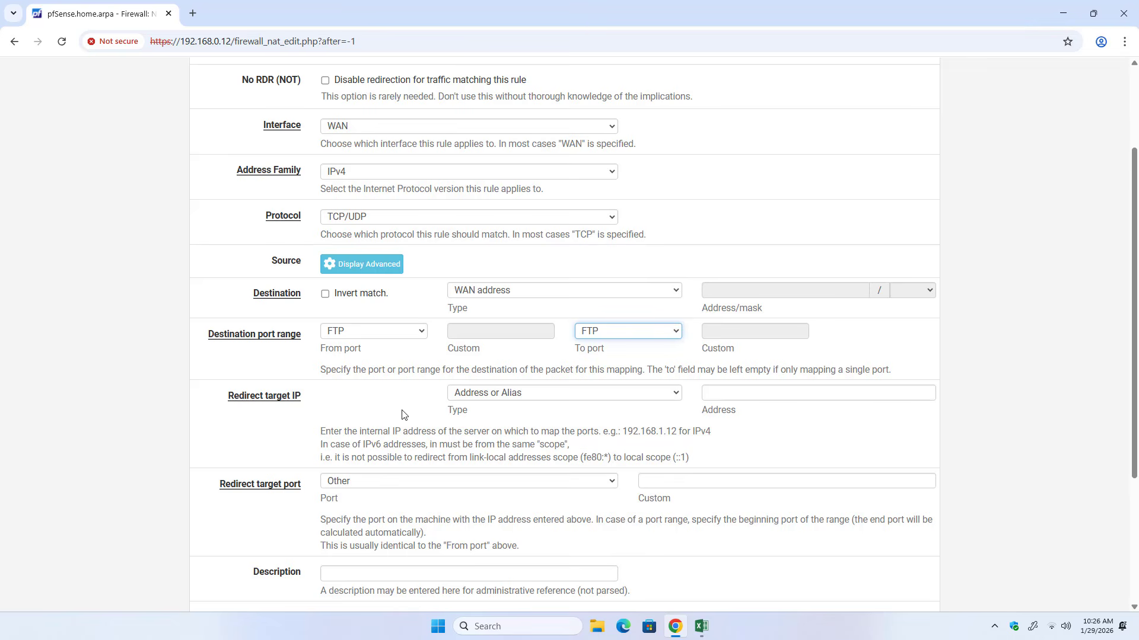
- Check the FTP server's address in the Excel diagram, then set the redirect target to address 172.20.17.10 and port FTP
left_click(495, 396)
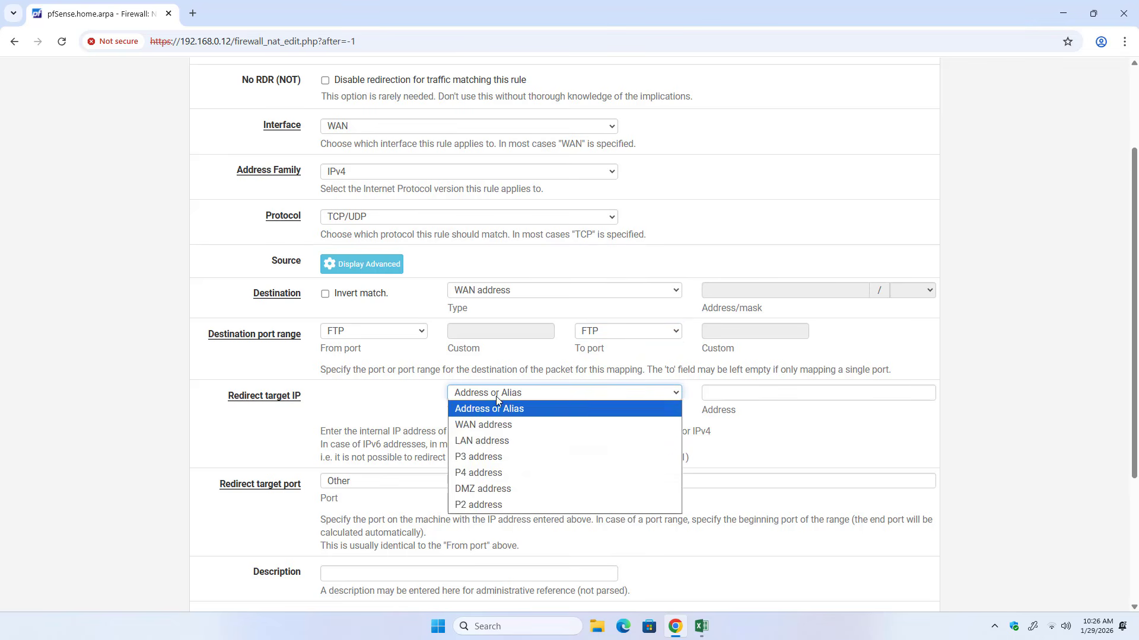
left_click(497, 409)
left_click(712, 393)
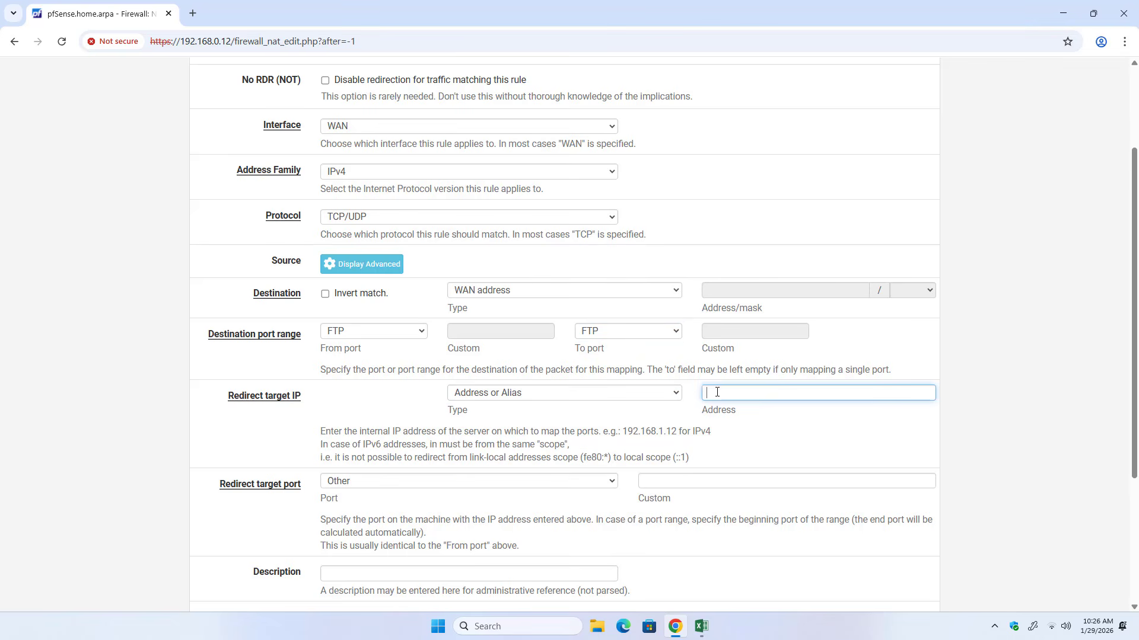
left_click(709, 628)
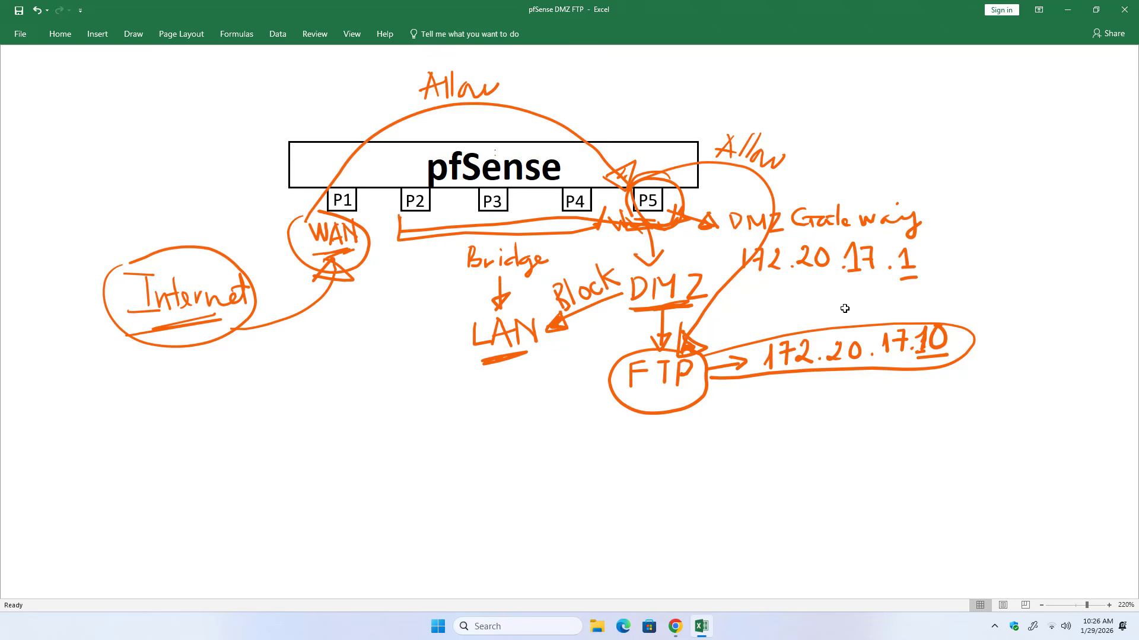
left_click(675, 627)
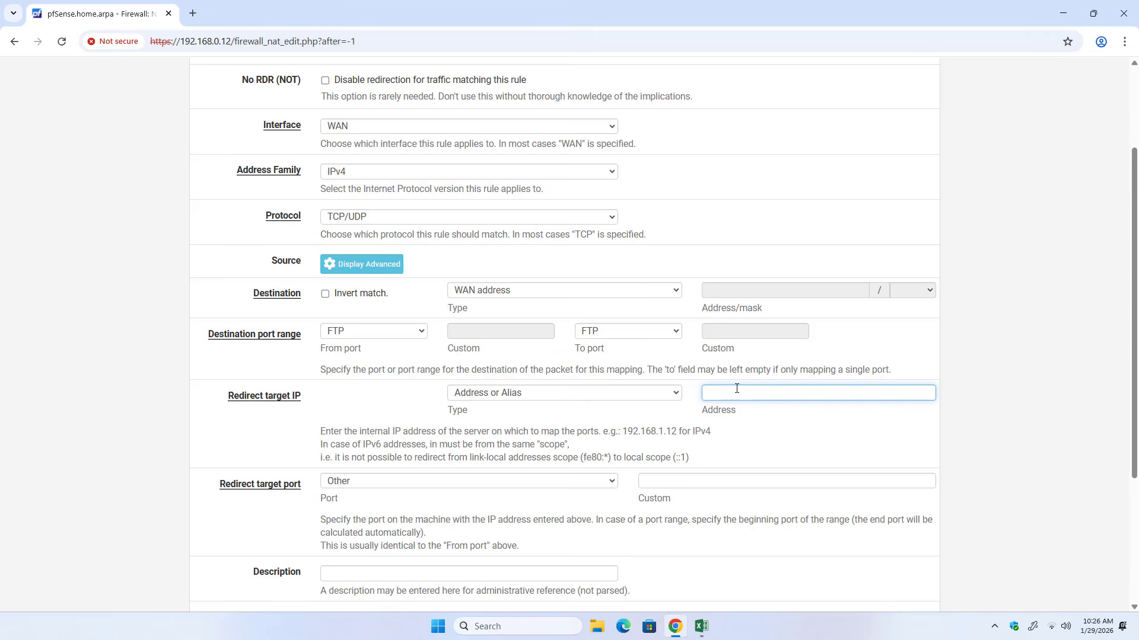
type("172.20.17.10")
left_click_drag(774, 392, 690, 393)
scroll(737, 442, "down", 2)
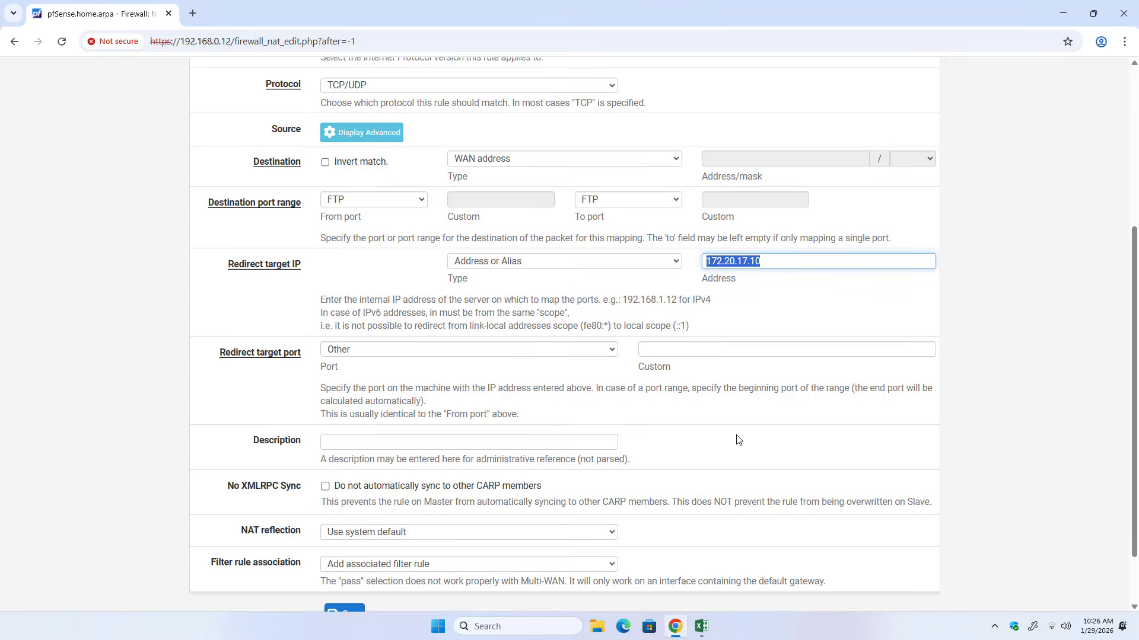
left_click(374, 350)
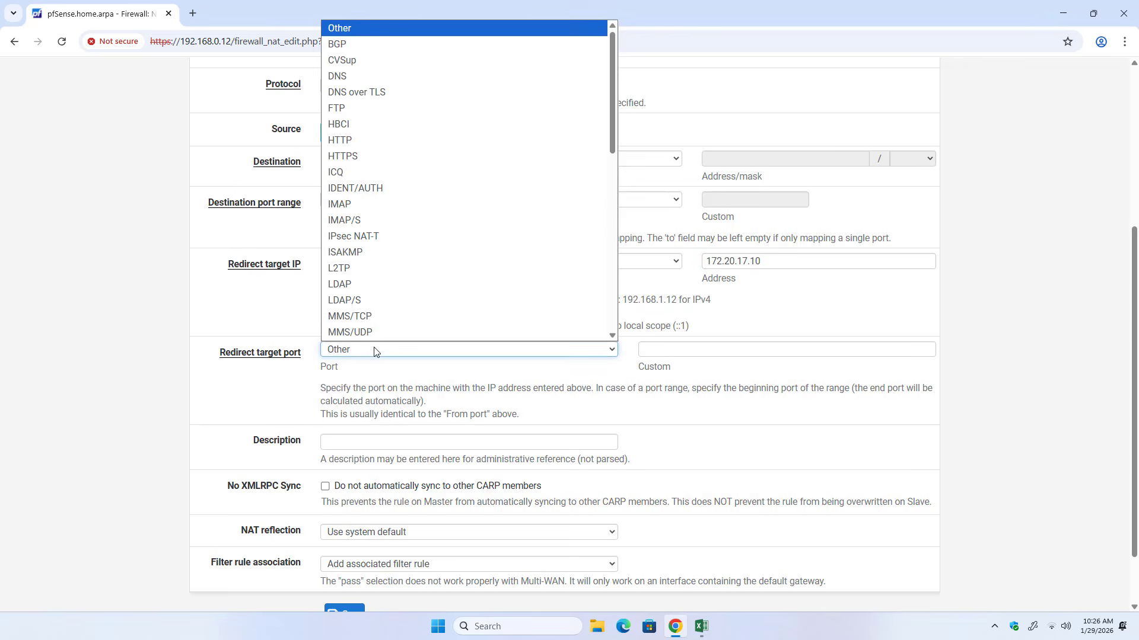
left_click(368, 93)
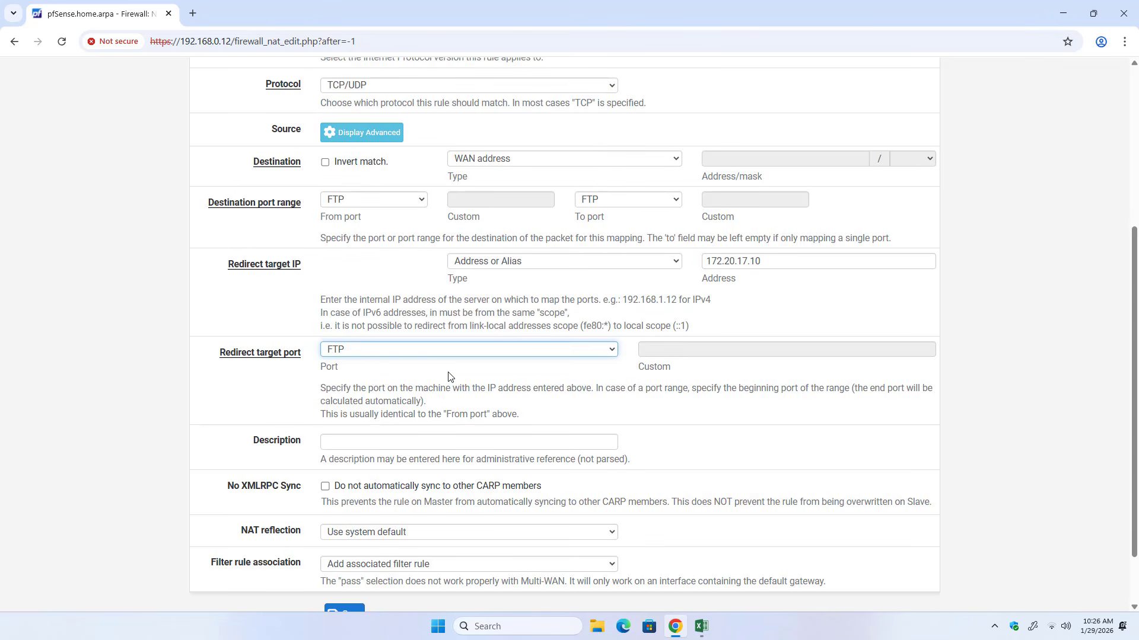
- Choose Add associated filter rule as the filter rule association, then save the port forward and apply the changes
scroll(448, 375, "down", 2)
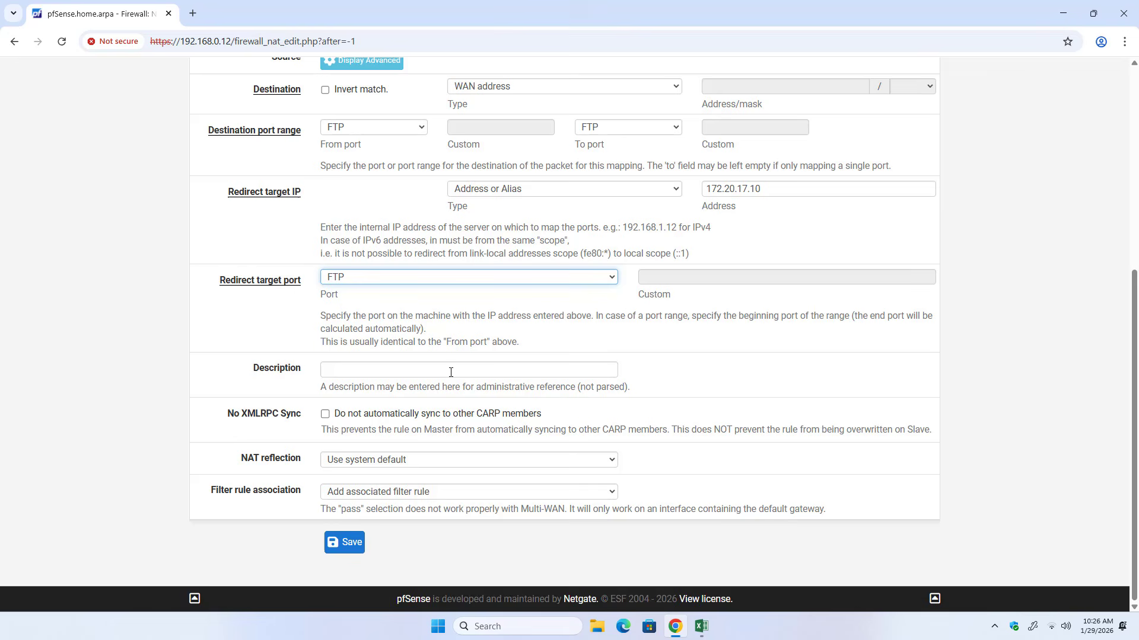
left_click(339, 497)
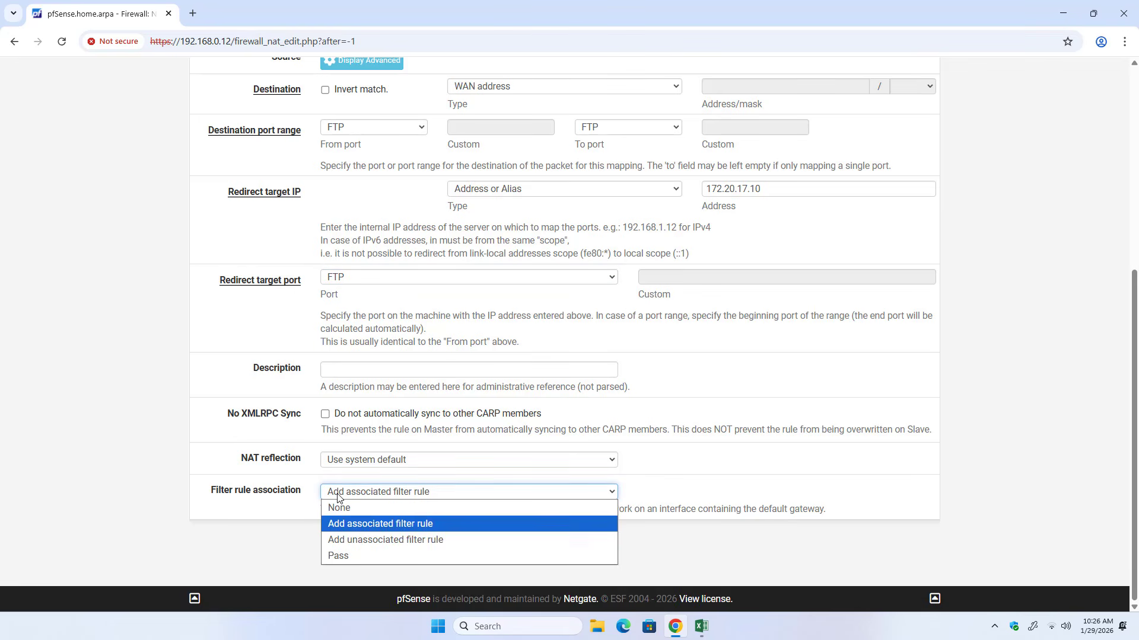
left_click(348, 524)
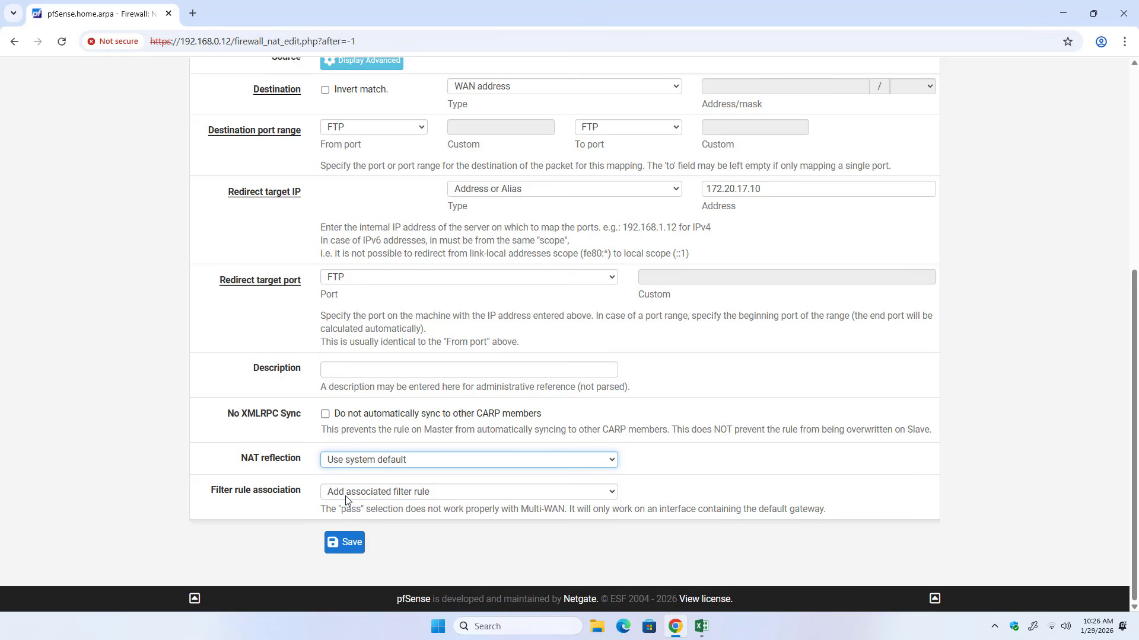
key("shift+Tab")
left_click_drag(213, 497, 303, 497)
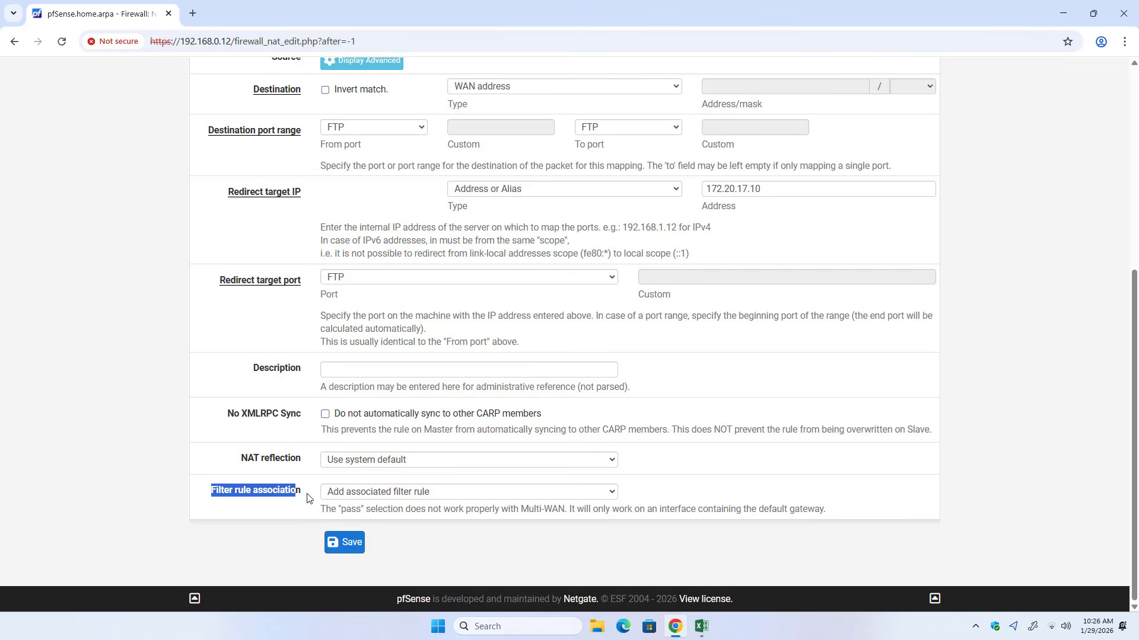
left_click(370, 498)
left_click(365, 522)
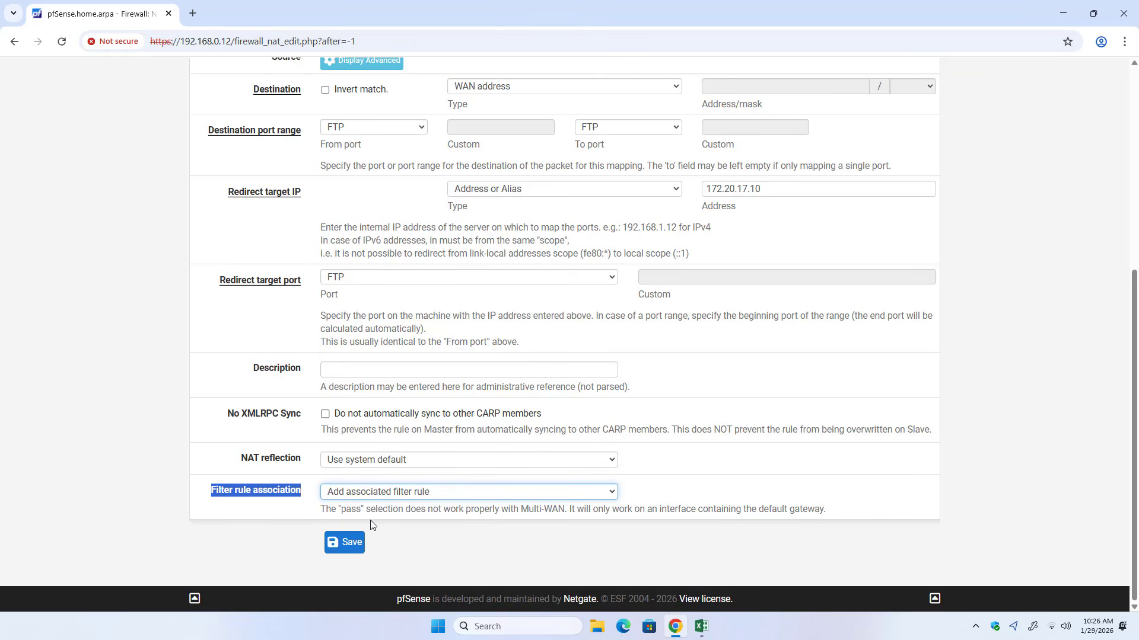
left_click(349, 543)
left_click(888, 178)
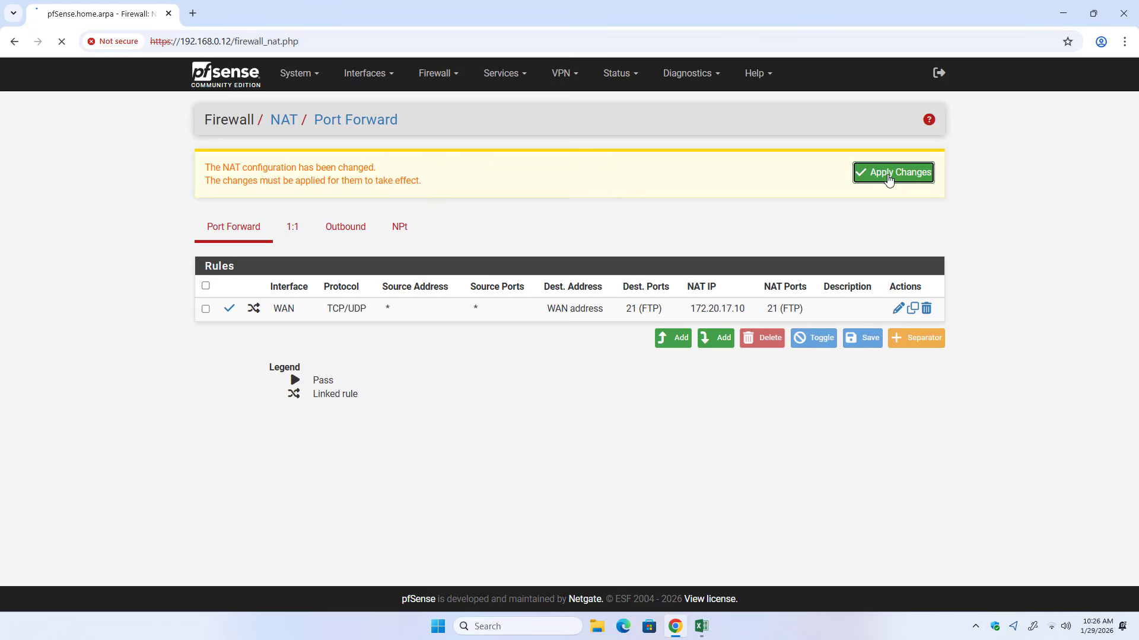
- Open the WAN firewall rule for 172.20.17.10 on FTP, review its settings with the action kept at Pass, and save it
left_click(451, 86)
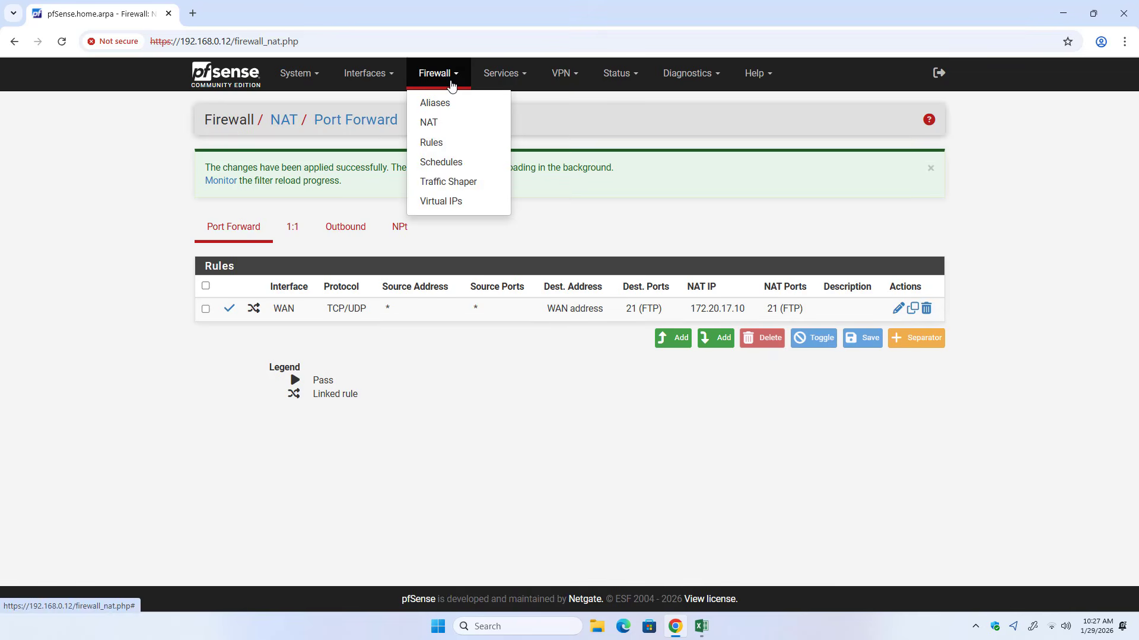
left_click(448, 143)
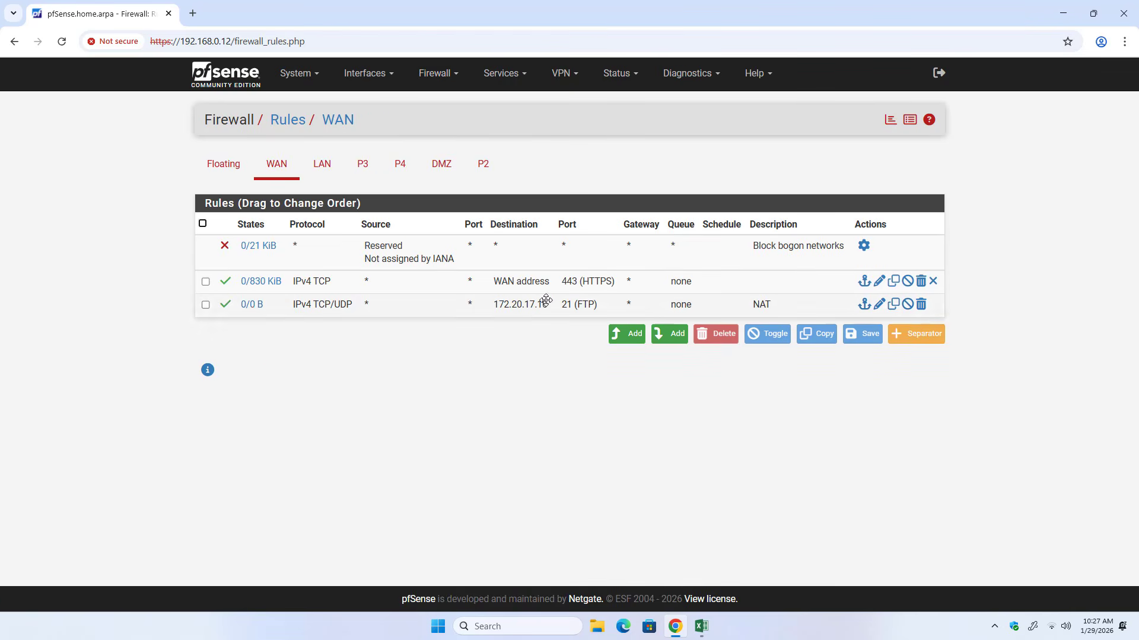
left_click(525, 307)
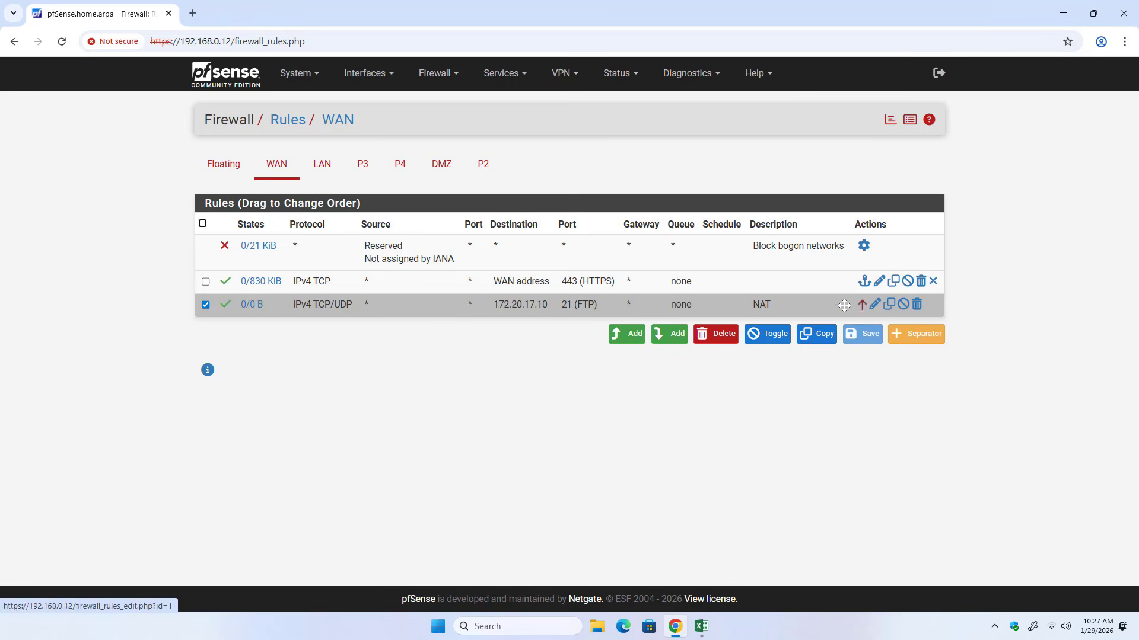
left_click(879, 305)
left_click(347, 184)
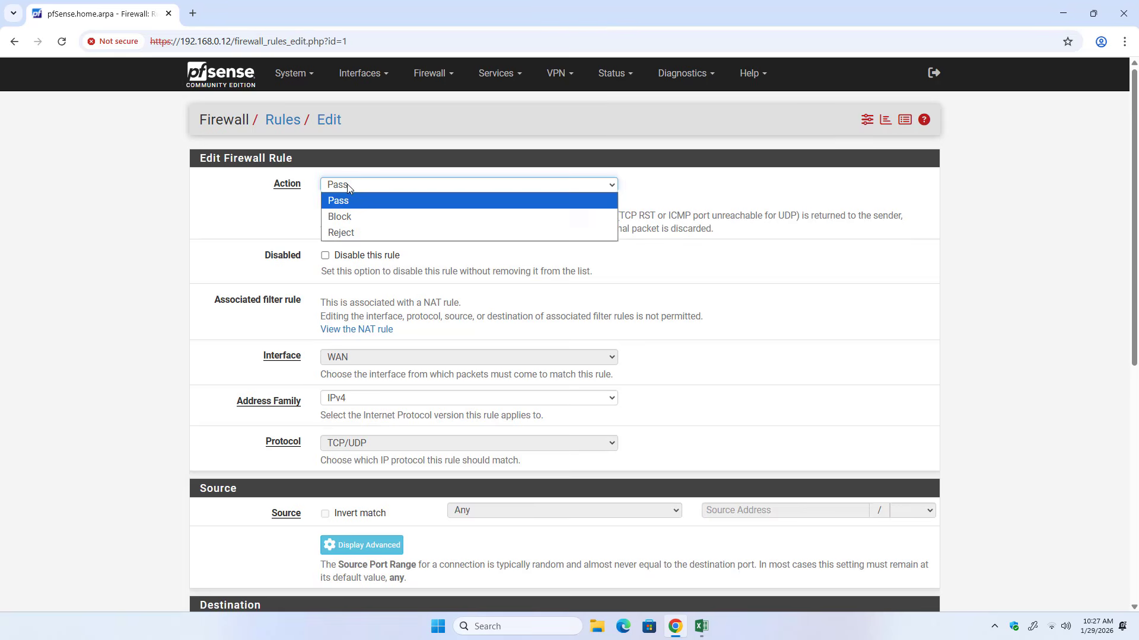
left_click(347, 184)
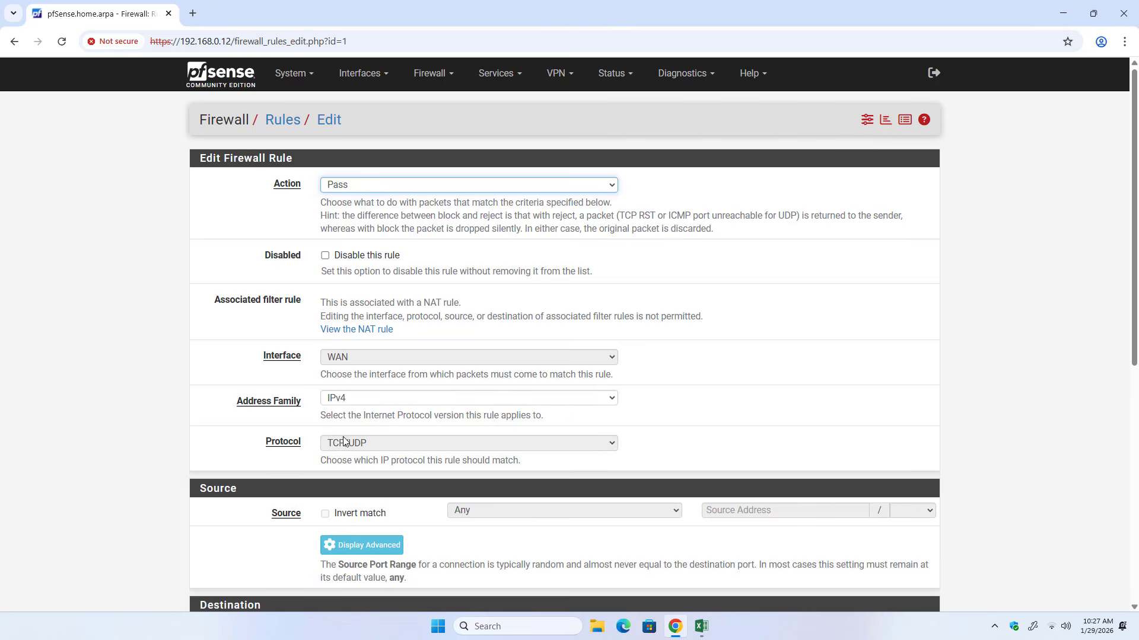
scroll(390, 411, "down", 3)
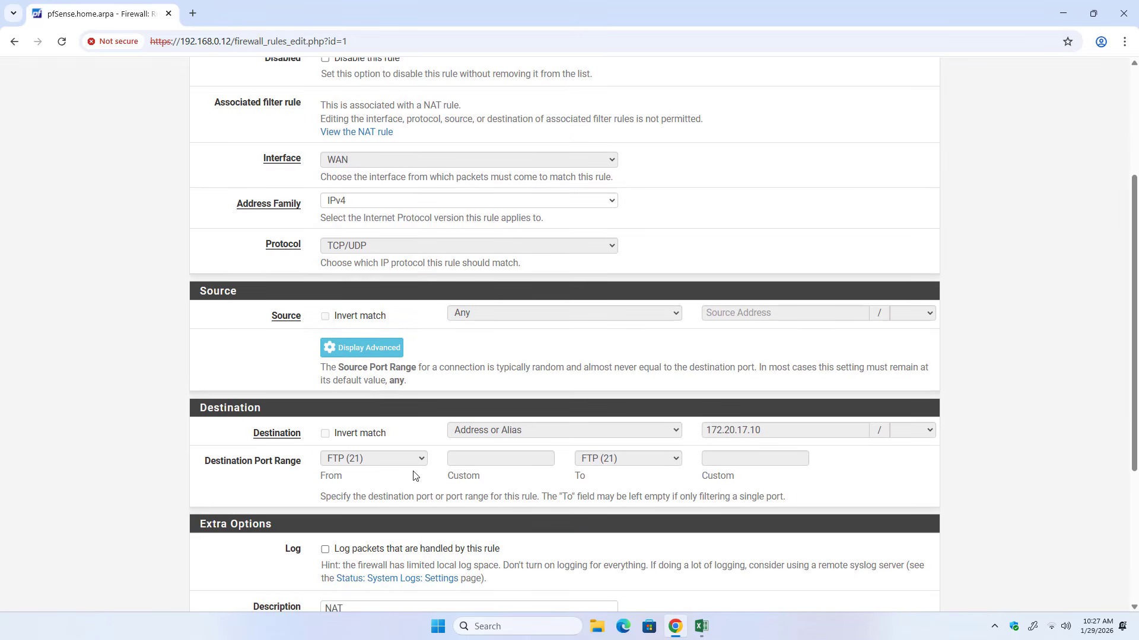
scroll(549, 471, "down", 3)
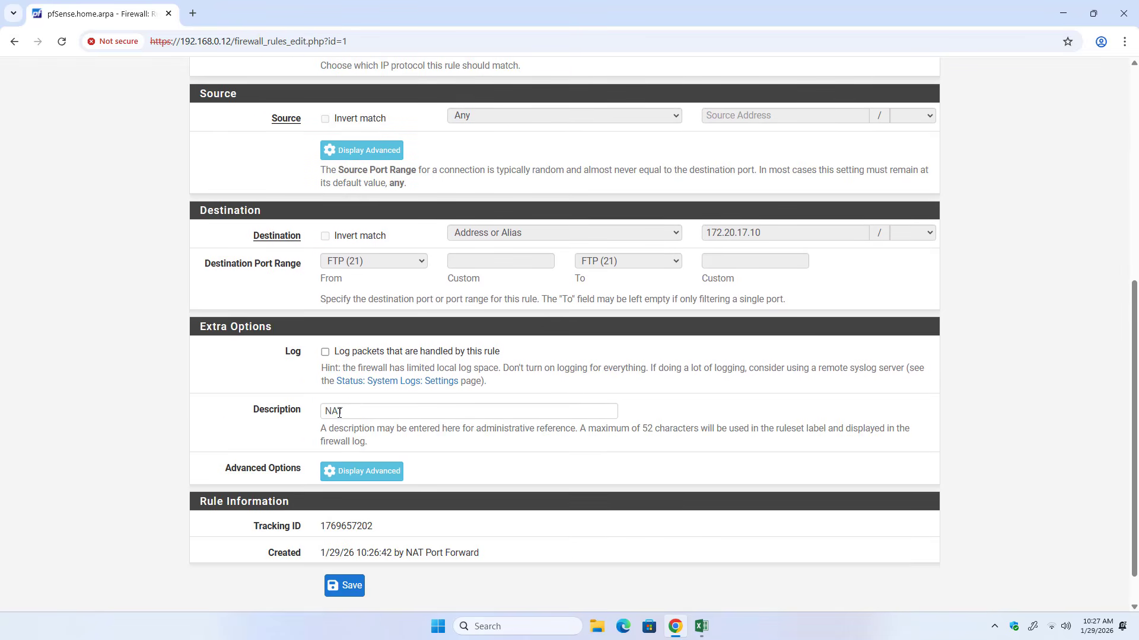
left_click(352, 584)
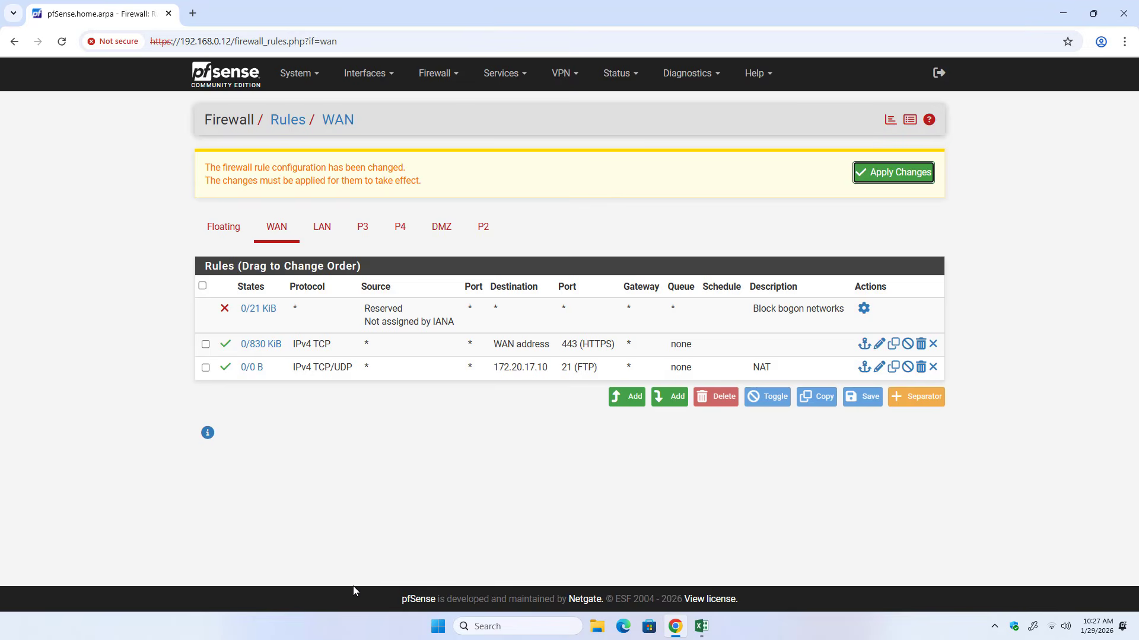